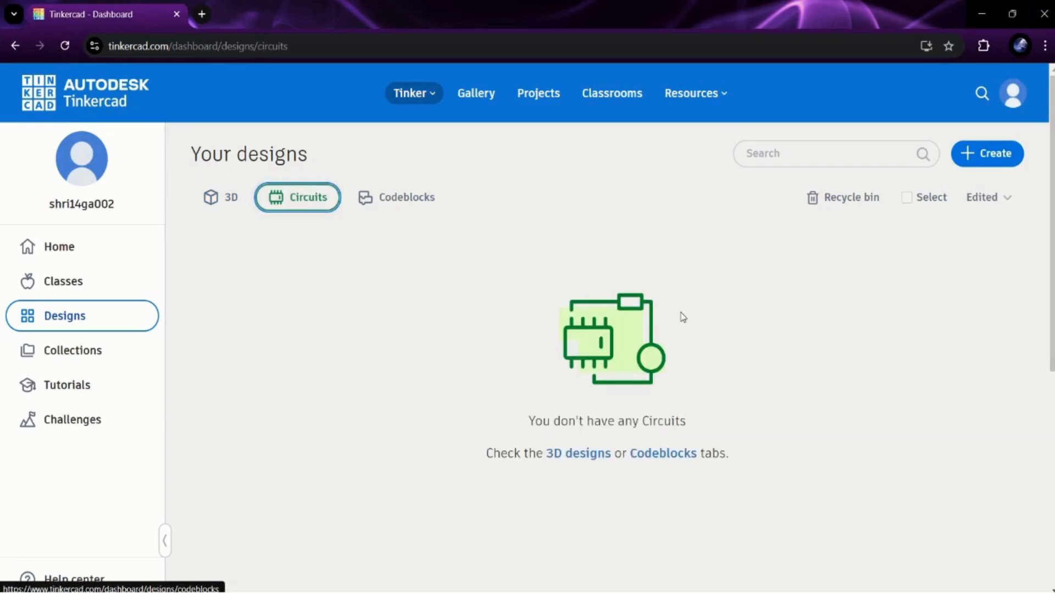
# Create a new Circuits design from the dashboard.
pyautogui.click(981, 160)
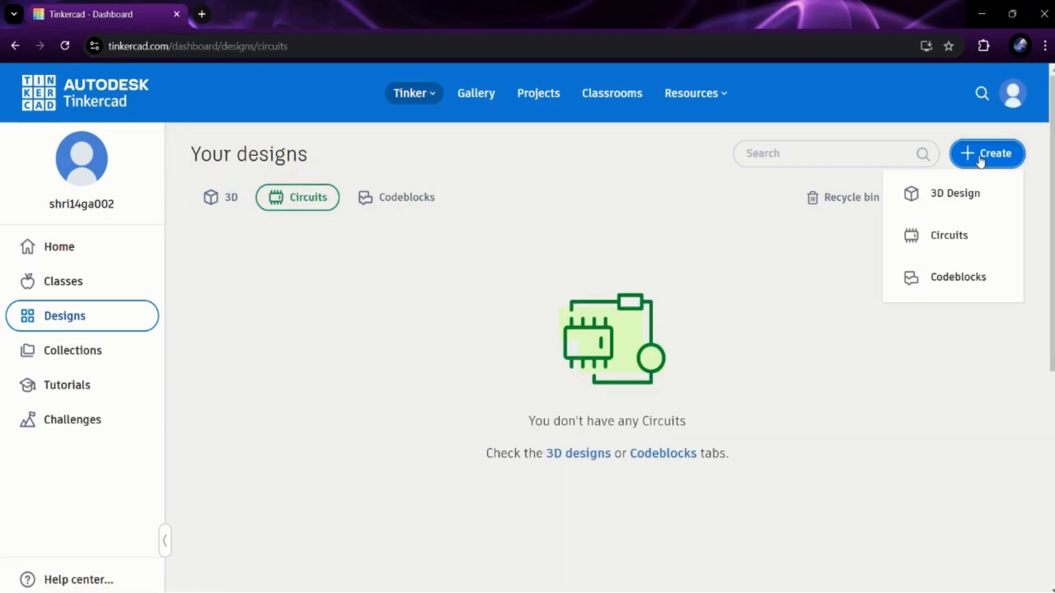
pyautogui.click(943, 236)
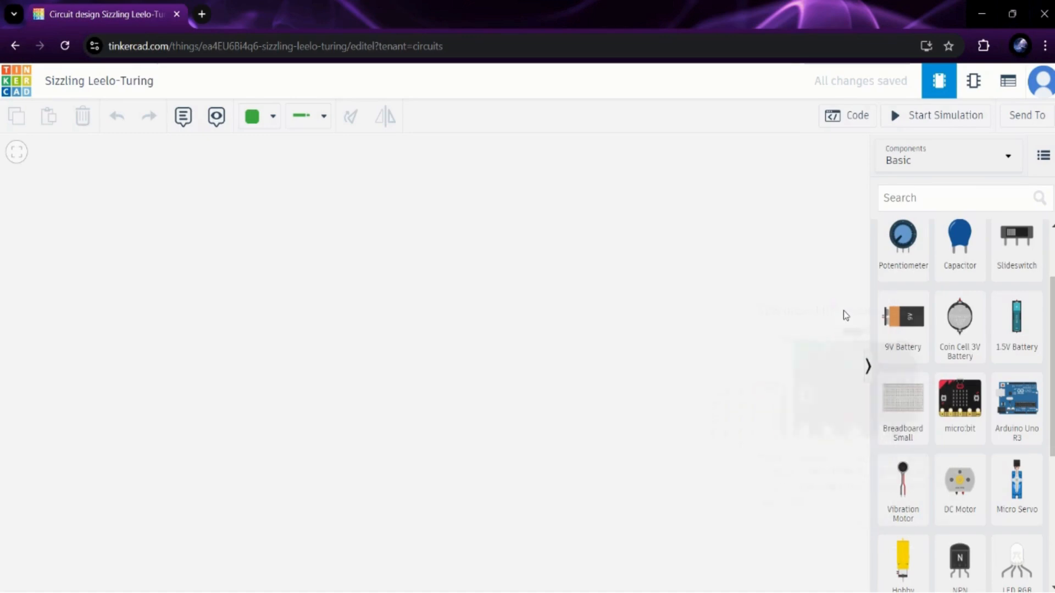
pyautogui.click(845, 314)
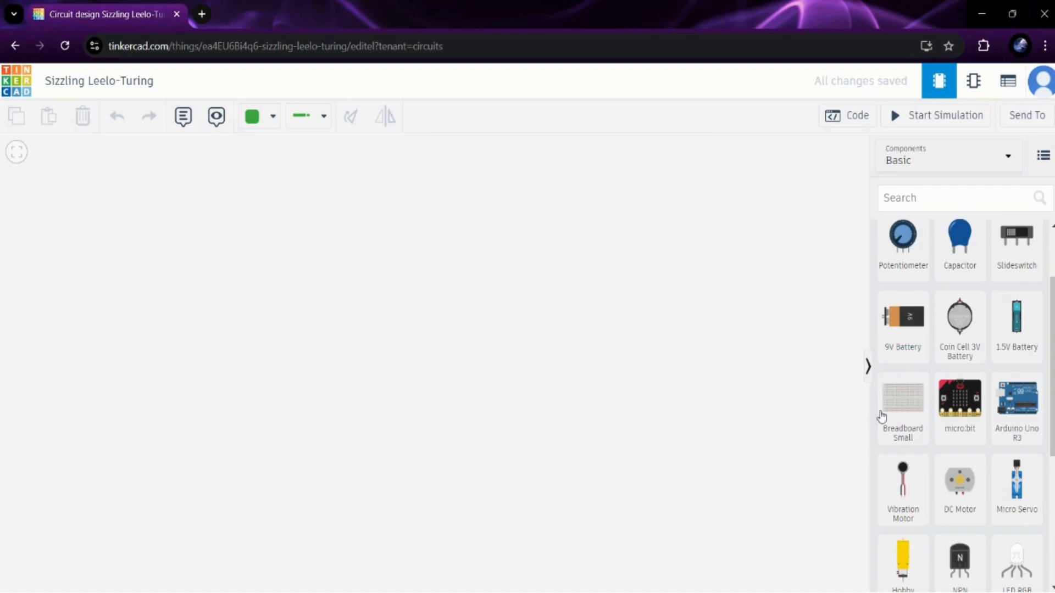
# Rename the circuit design as LED Blink App.
pyautogui.click(134, 80)
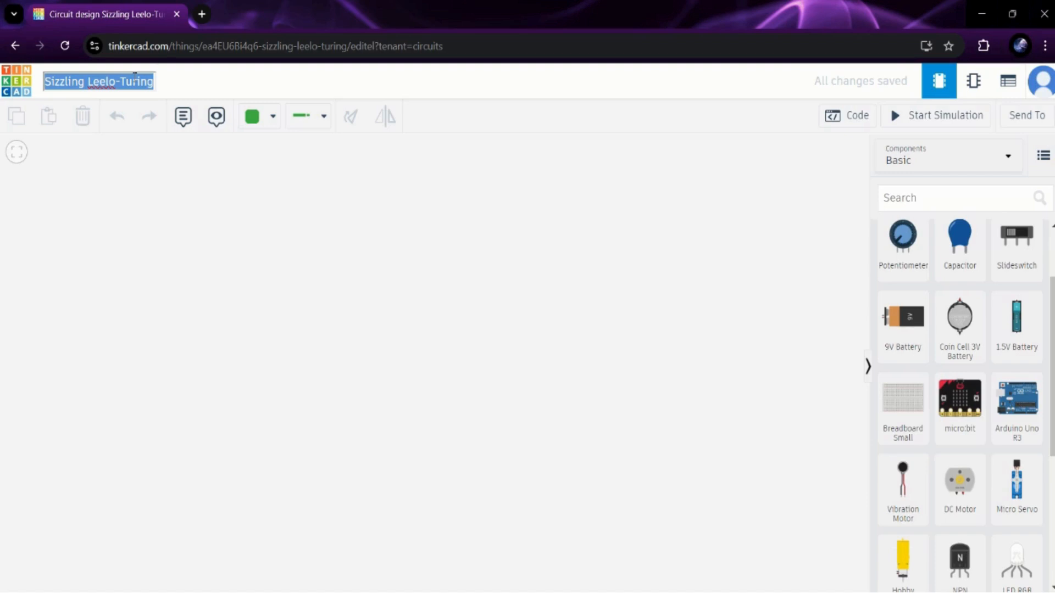
pyautogui.write('LED B')
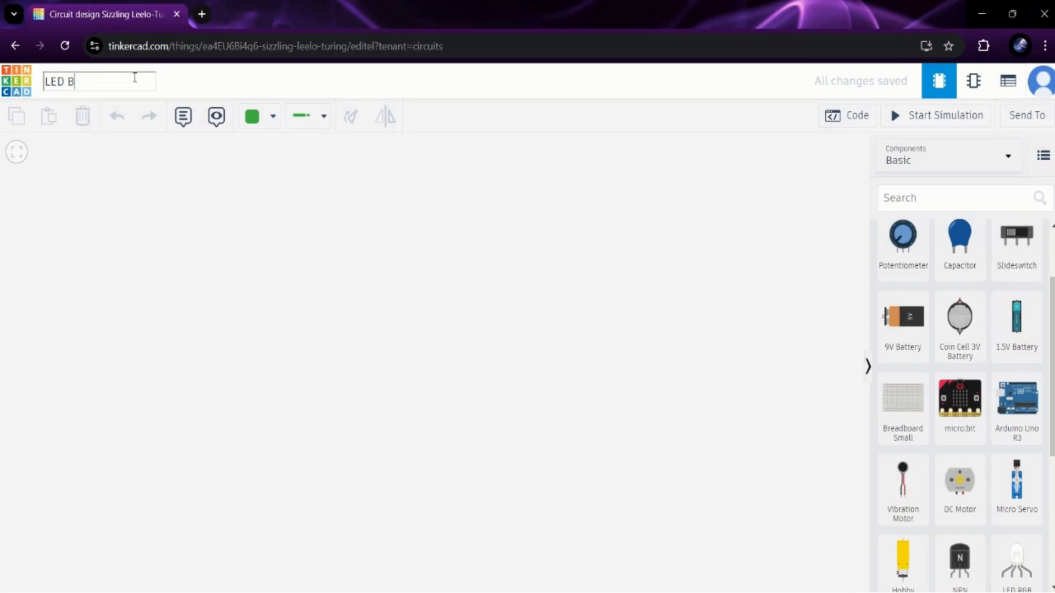
pyautogui.write('link App')
pyautogui.press('Return')
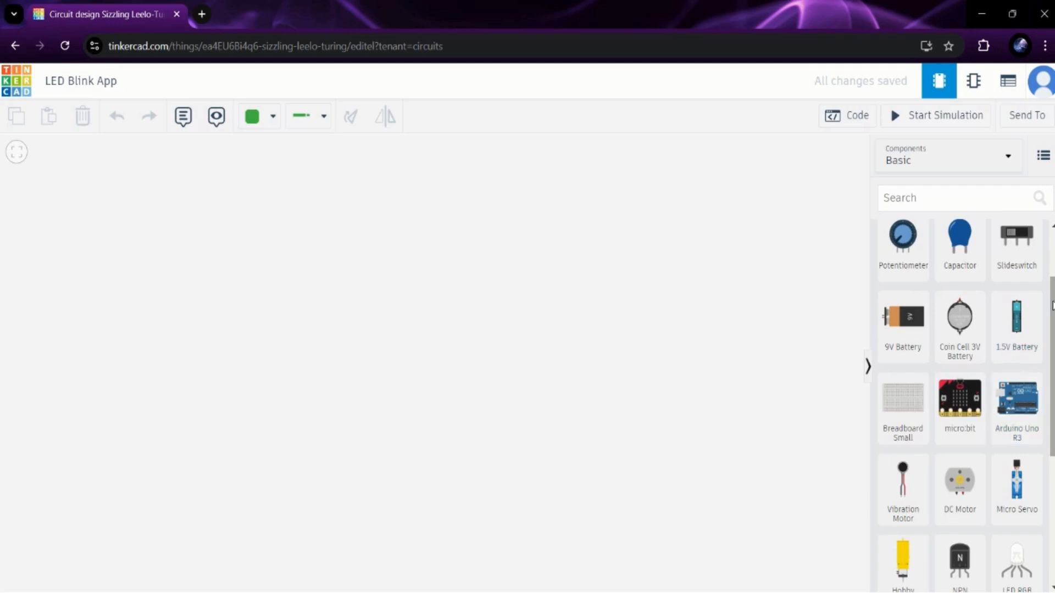
# Look through the basic components and place a small breadboard in the upper middle of the workplane.
pyautogui.scroll(2, 1052, 306)
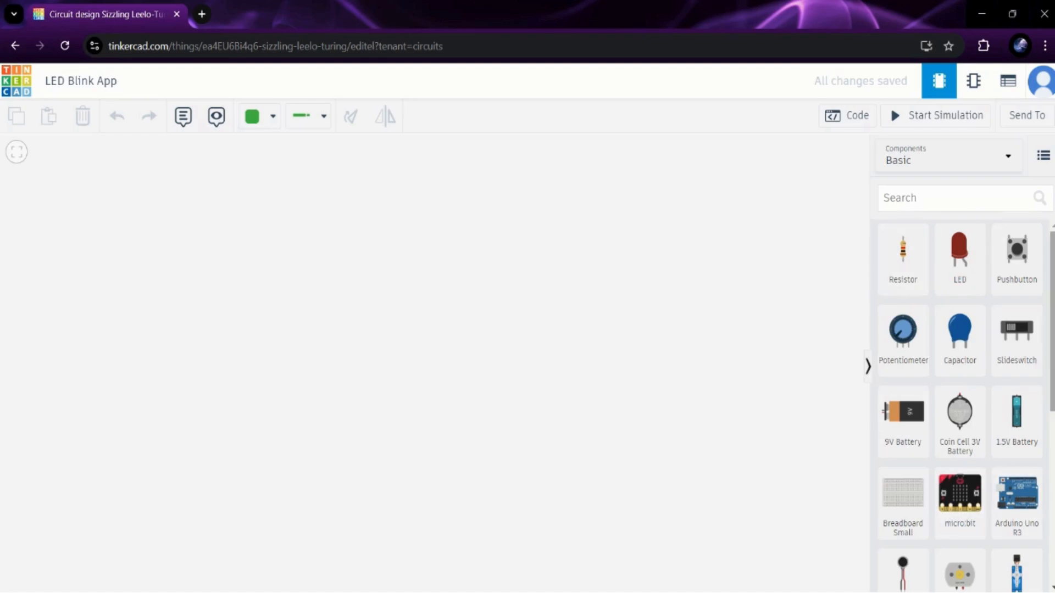
pyautogui.scroll(-6, 1053, 362)
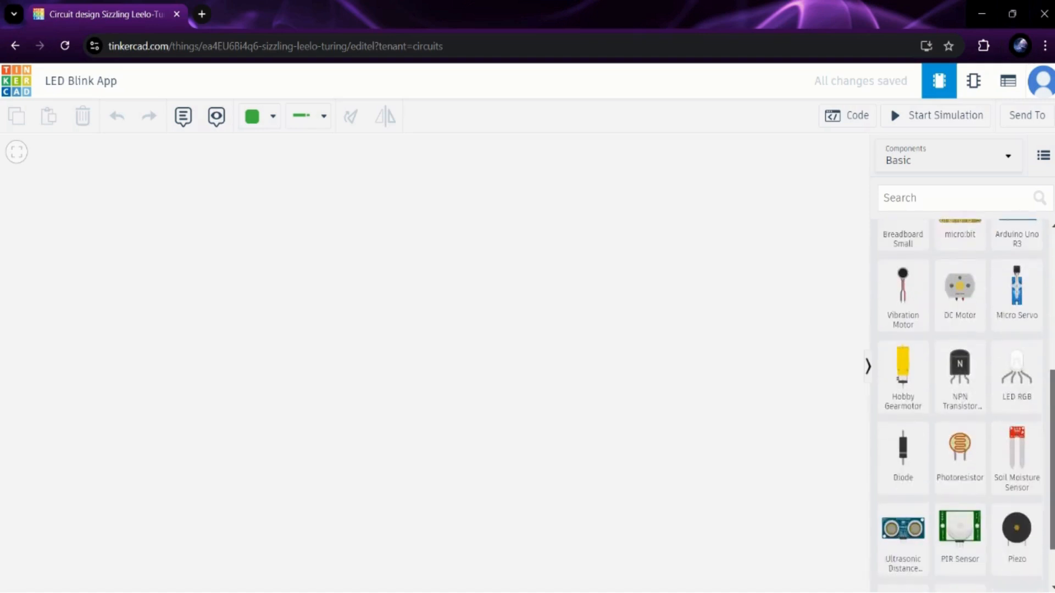
pyautogui.scroll(4, 958, 403)
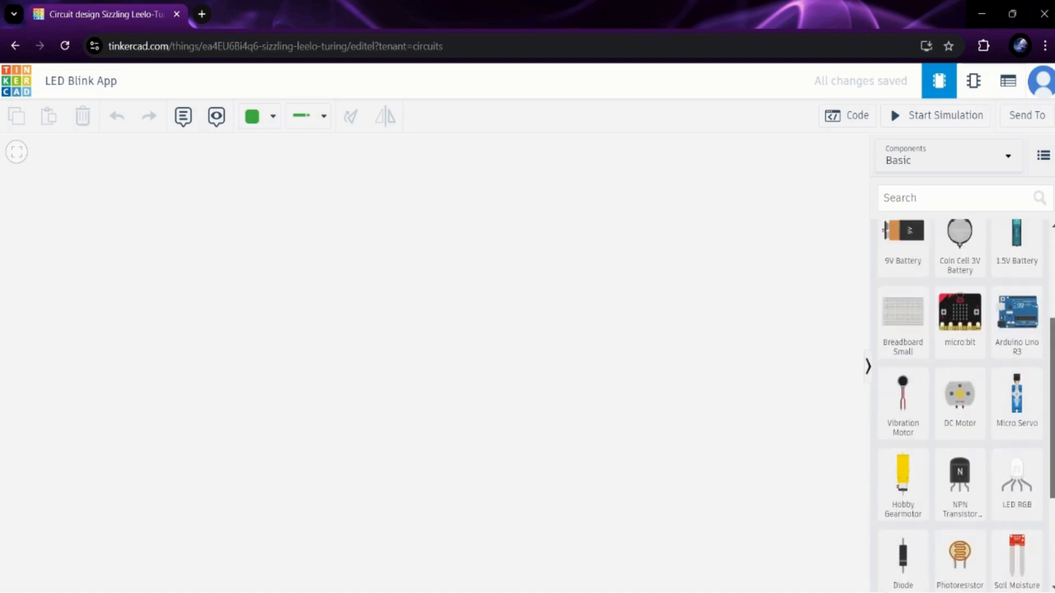
pyautogui.scroll(-2, 958, 404)
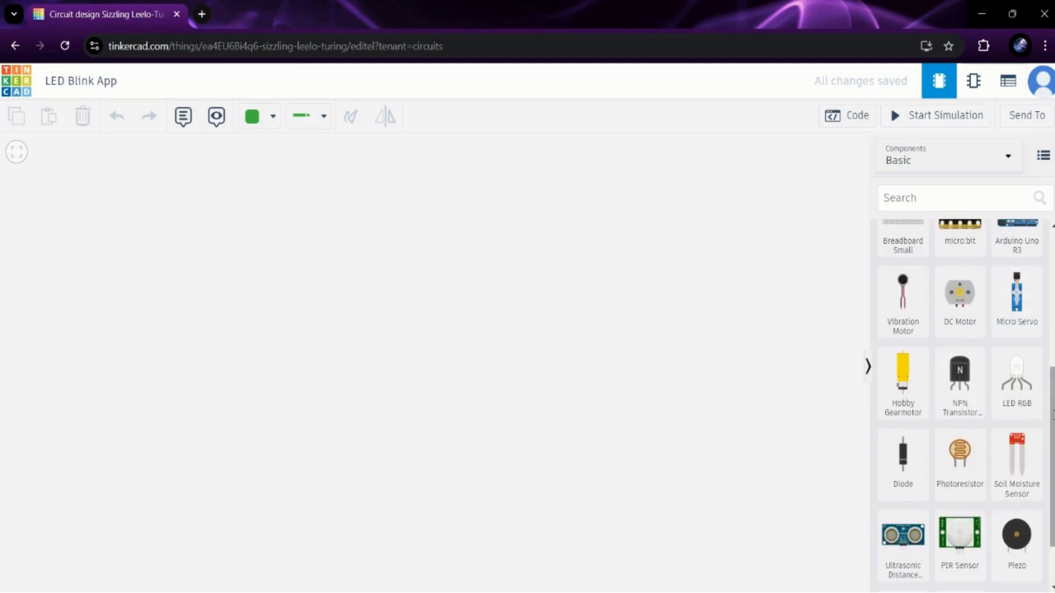
pyautogui.scroll(5, 959, 404)
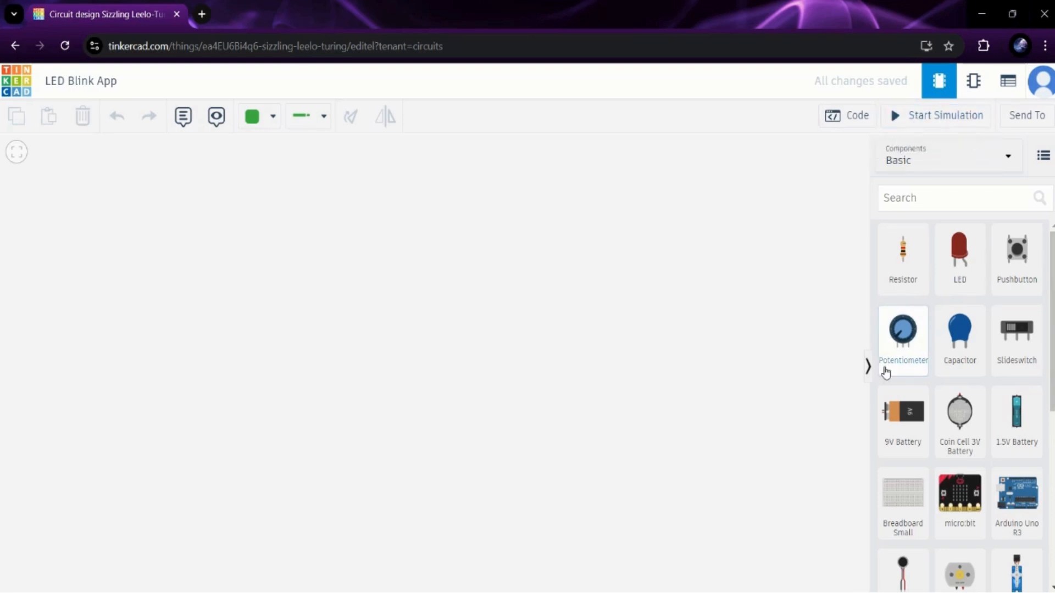
pyautogui.click(907, 516)
pyautogui.moveTo(907, 517); pyautogui.dragTo(413, 266)
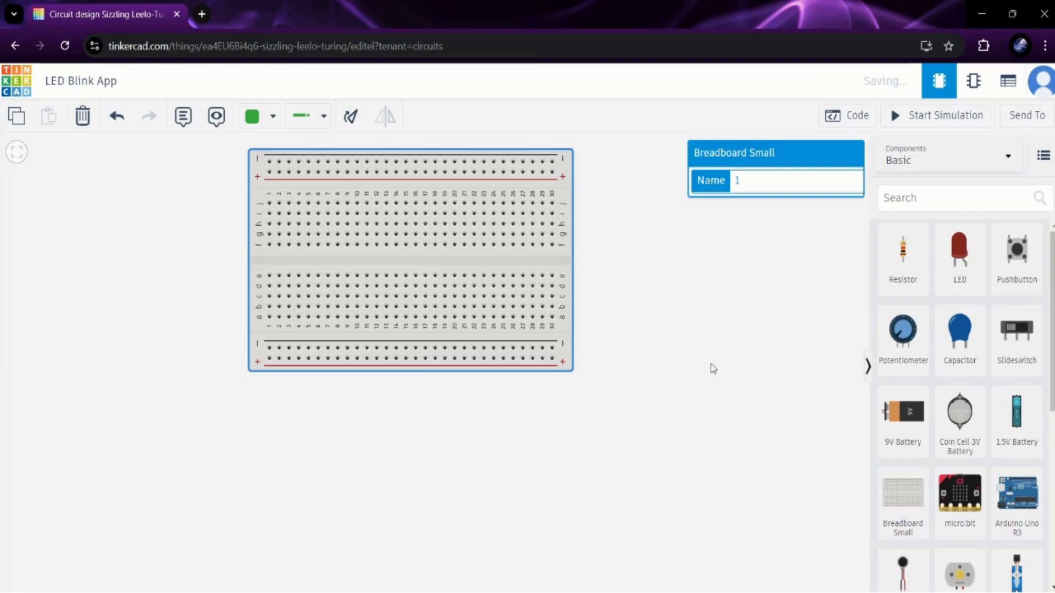
# Place an Arduino Uno R3 directly below the breadboard and fit both parts in view.
pyautogui.click(1022, 505)
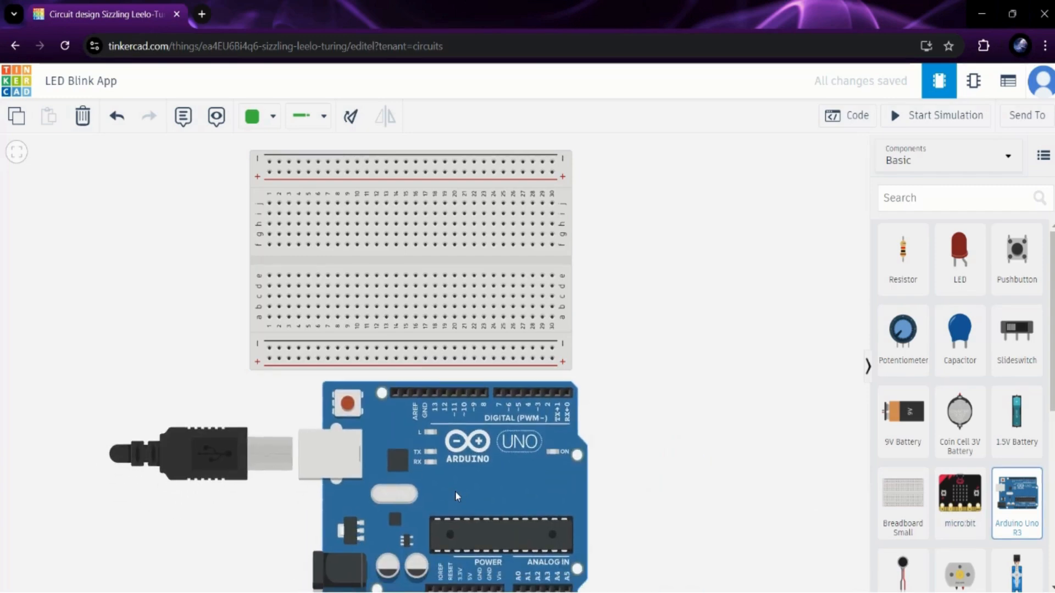
pyautogui.click(454, 491)
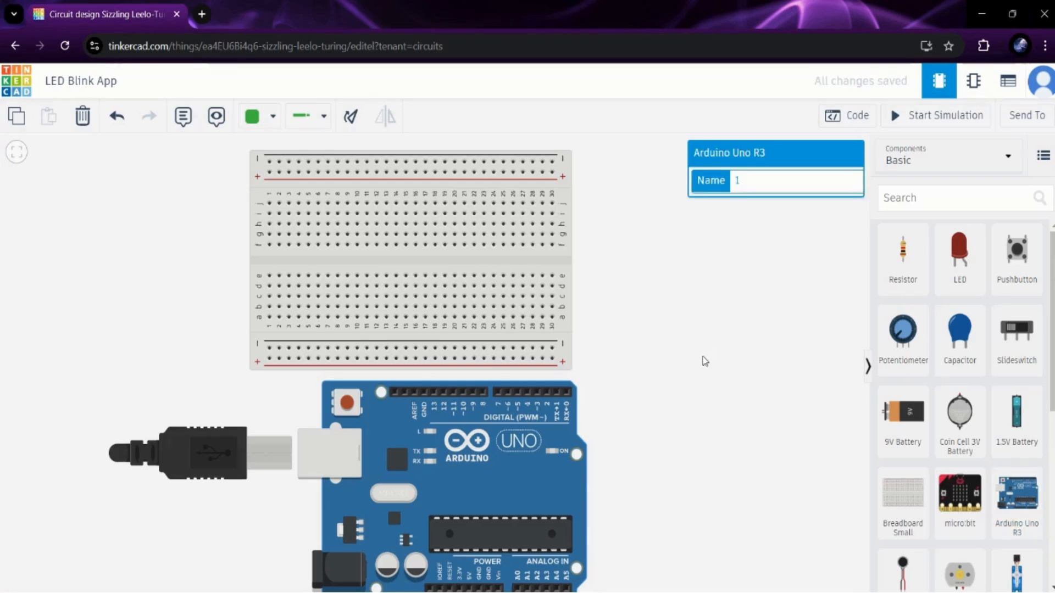
pyautogui.scroll(-6, 705, 361)
pyautogui.scroll(8, 704, 361)
pyautogui.scroll(-5, 705, 361)
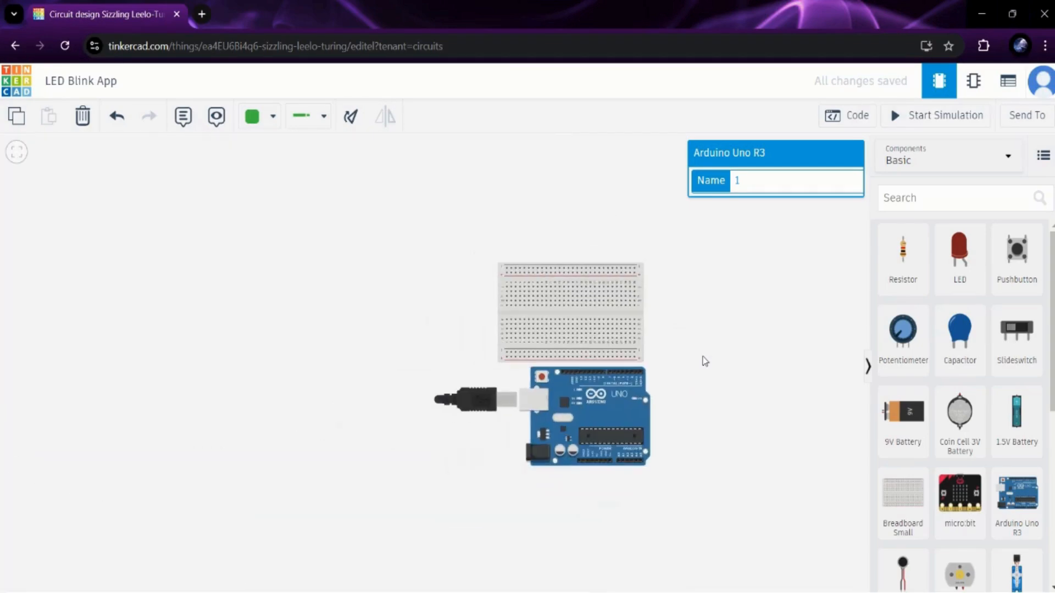
pyautogui.scroll(3, 705, 361)
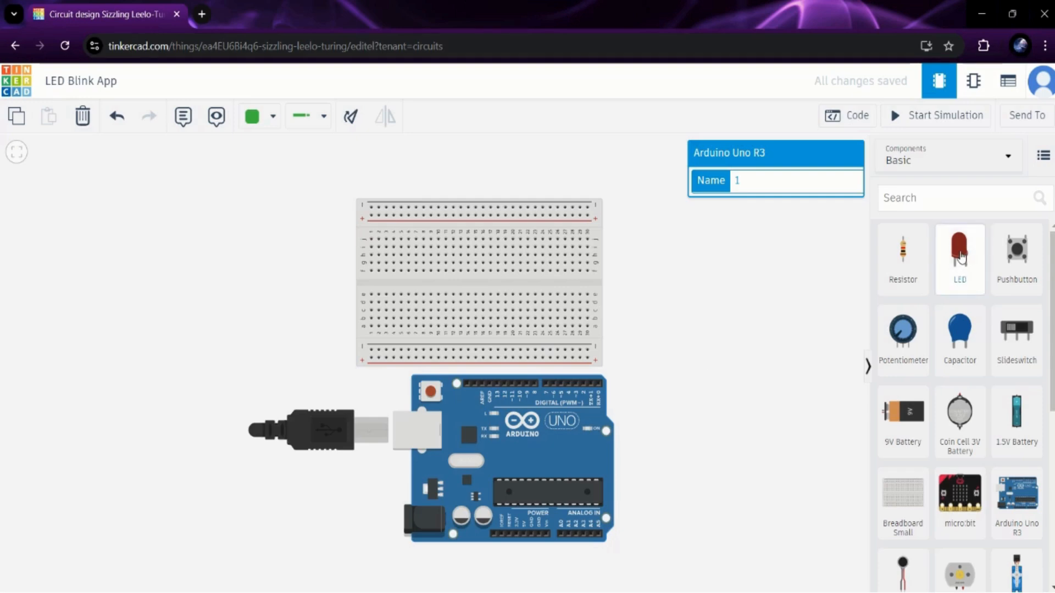
# Add a red LED and plug it into row j of the breadboard, with its cathode in column 16 and anode in column 17.
pyautogui.moveTo(960, 255); pyautogui.dragTo(462, 245)
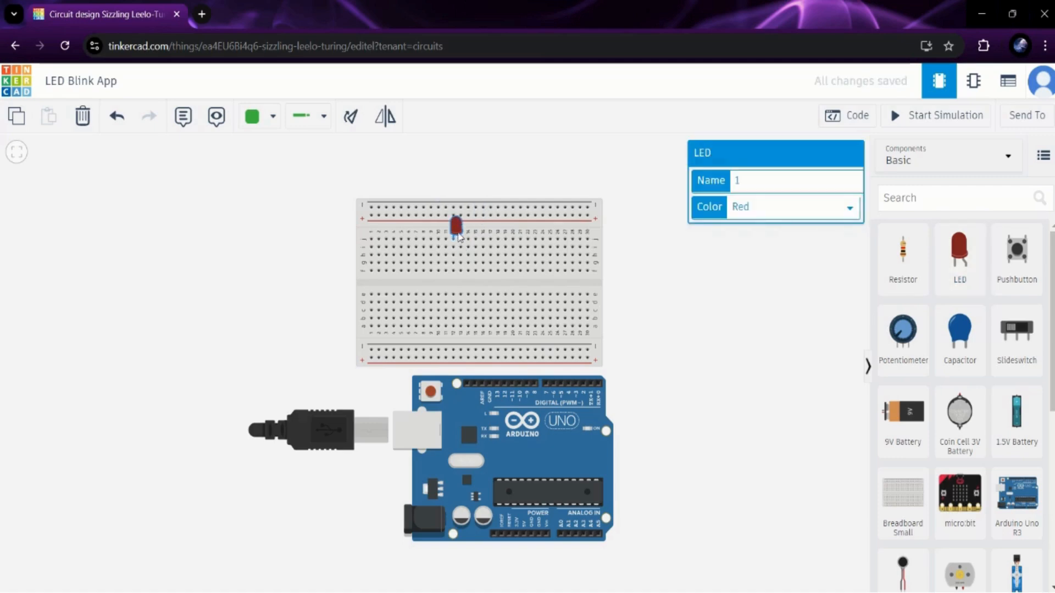
pyautogui.moveTo(462, 243); pyautogui.dragTo(754, 251)
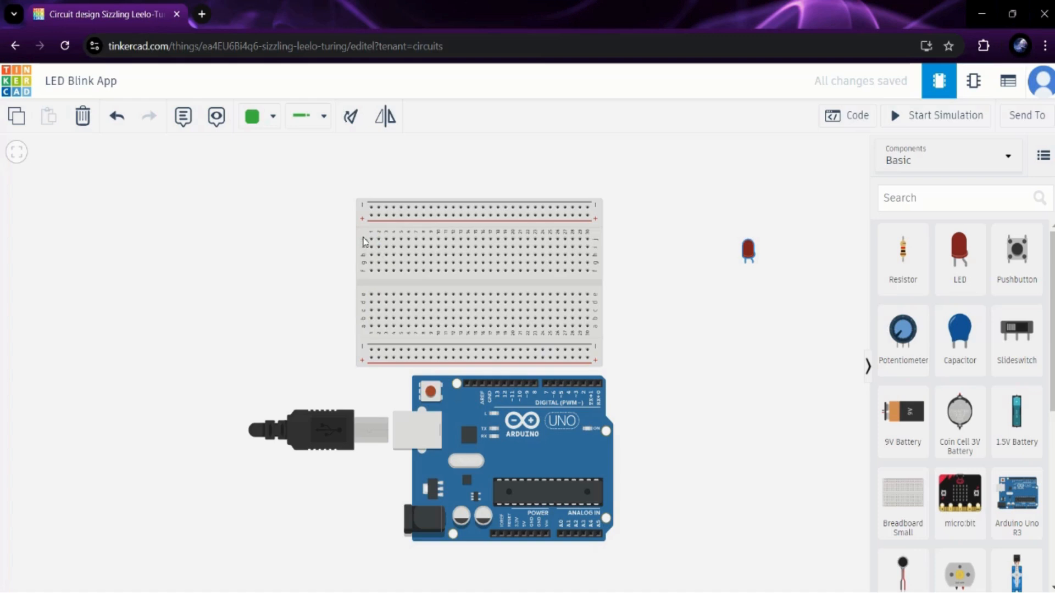
pyautogui.moveTo(481, 1)
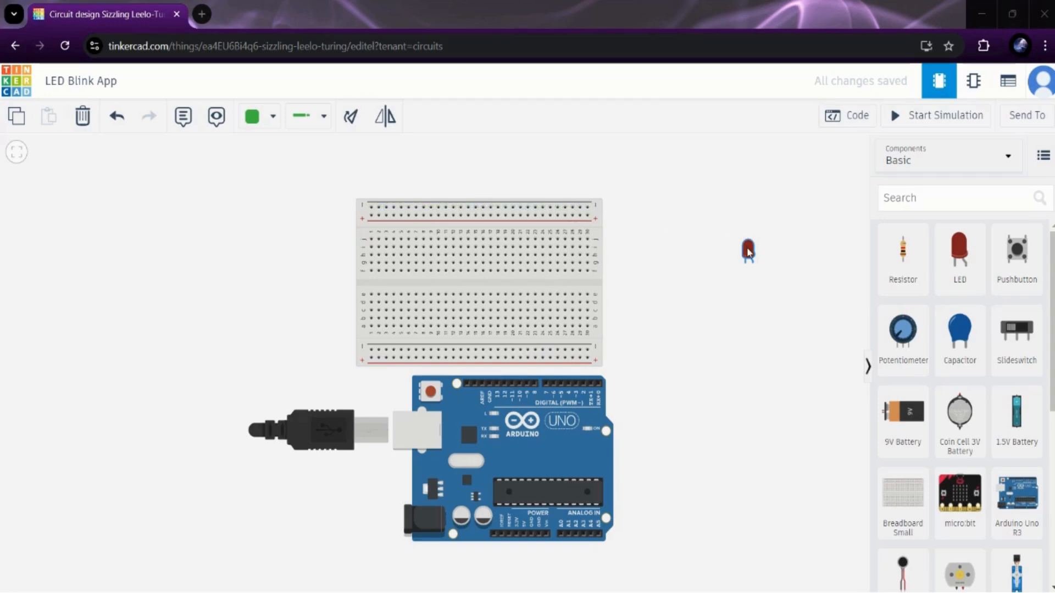
pyautogui.moveTo(743, 245); pyautogui.dragTo(500, 224)
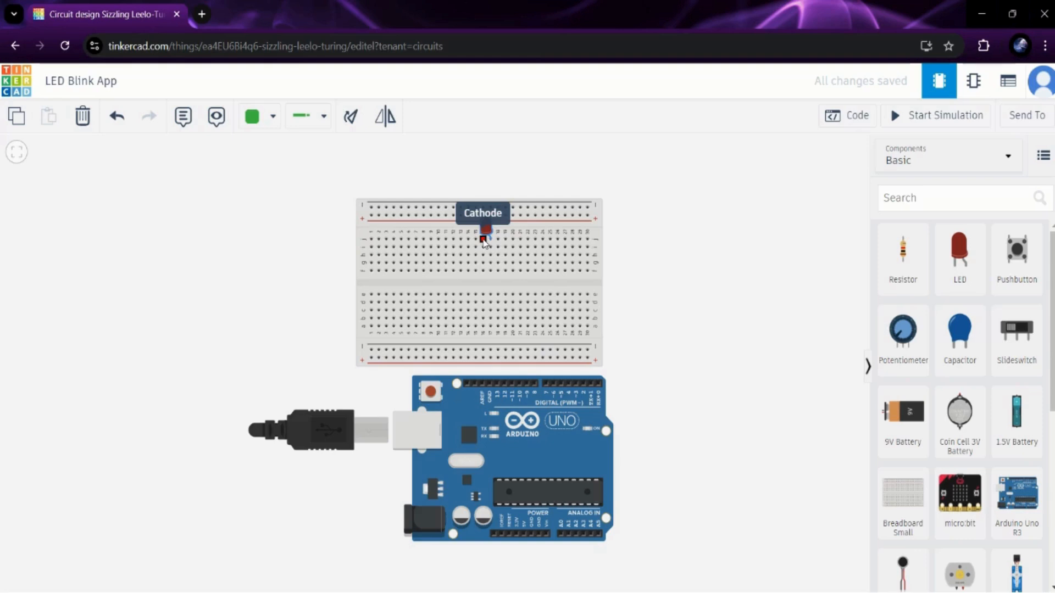
# Wire the breadboard column of the LED's cathode to the Arduino's GND pin beside pin 13.
pyautogui.click(483, 241)
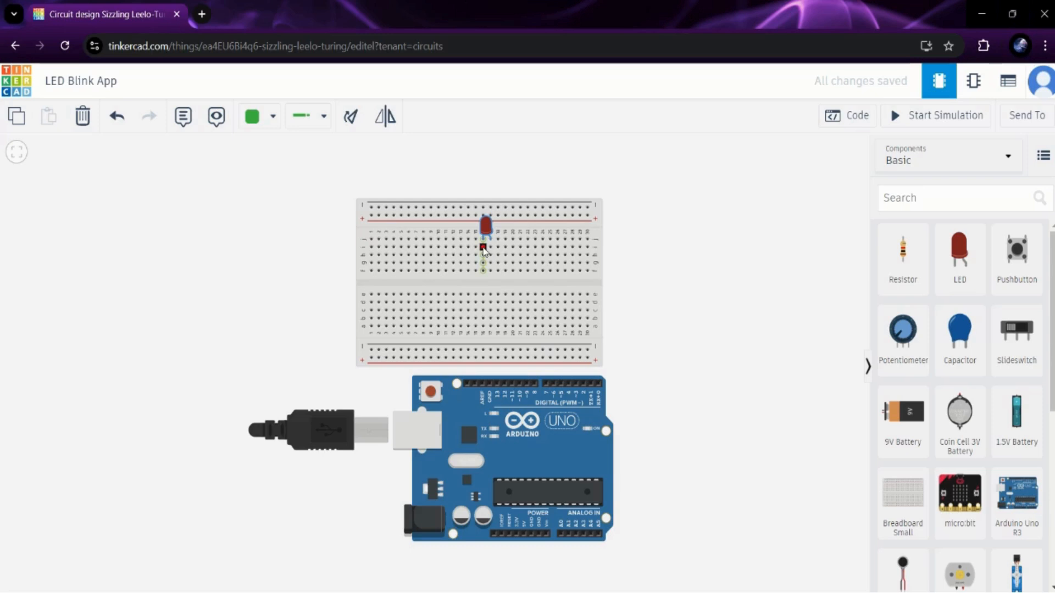
pyautogui.click(483, 249)
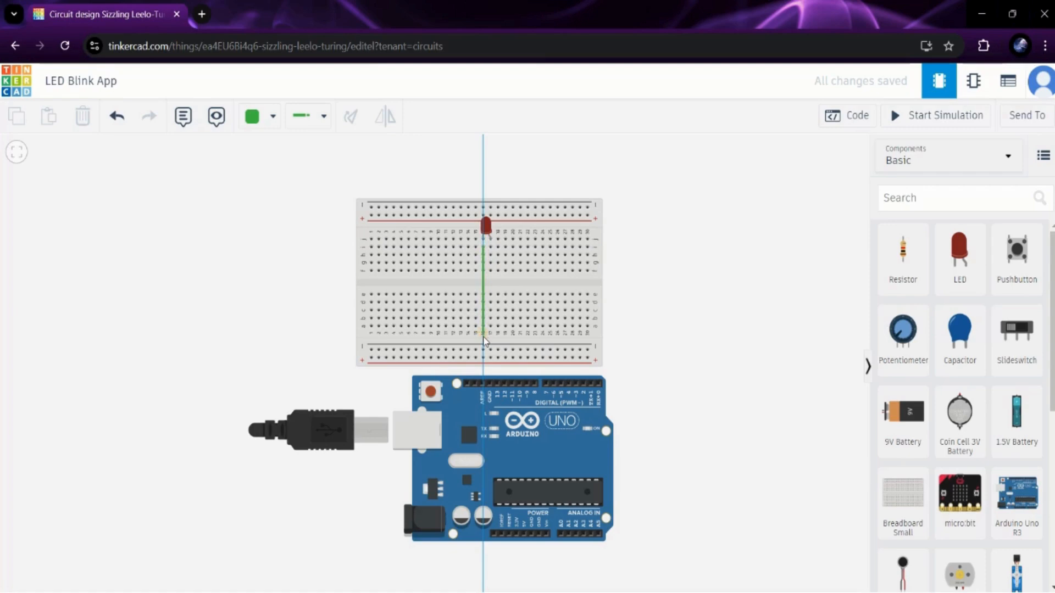
pyautogui.click(489, 384)
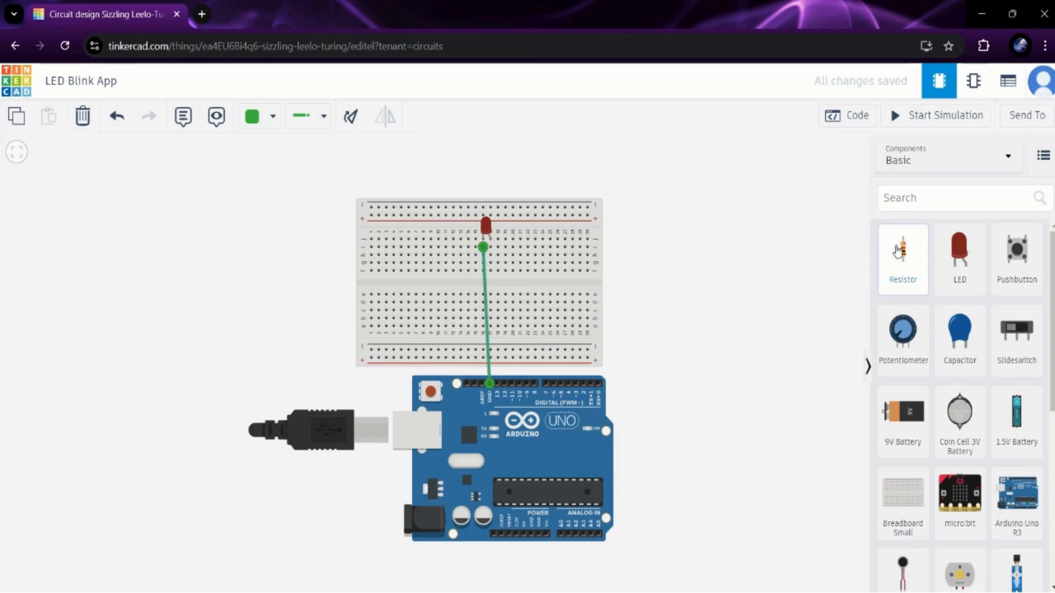
# Add a resistor, rotate it to horizontal and plug it into row i with one end in the LED anode's column.
pyautogui.moveTo(899, 252); pyautogui.dragTo(495, 264)
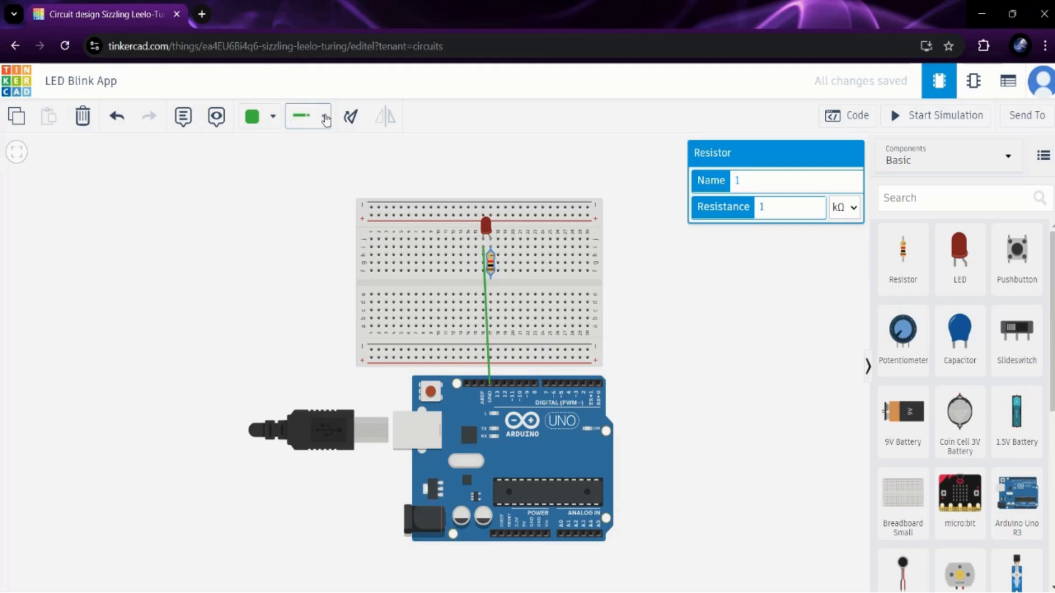
pyautogui.click(352, 117)
pyautogui.click(352, 117)
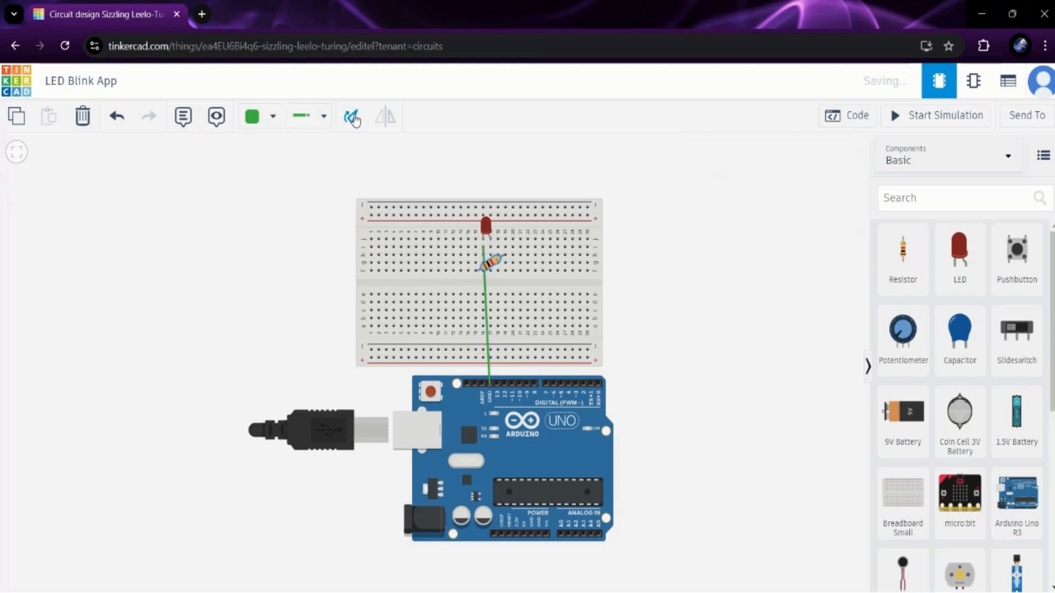
pyautogui.click(352, 117)
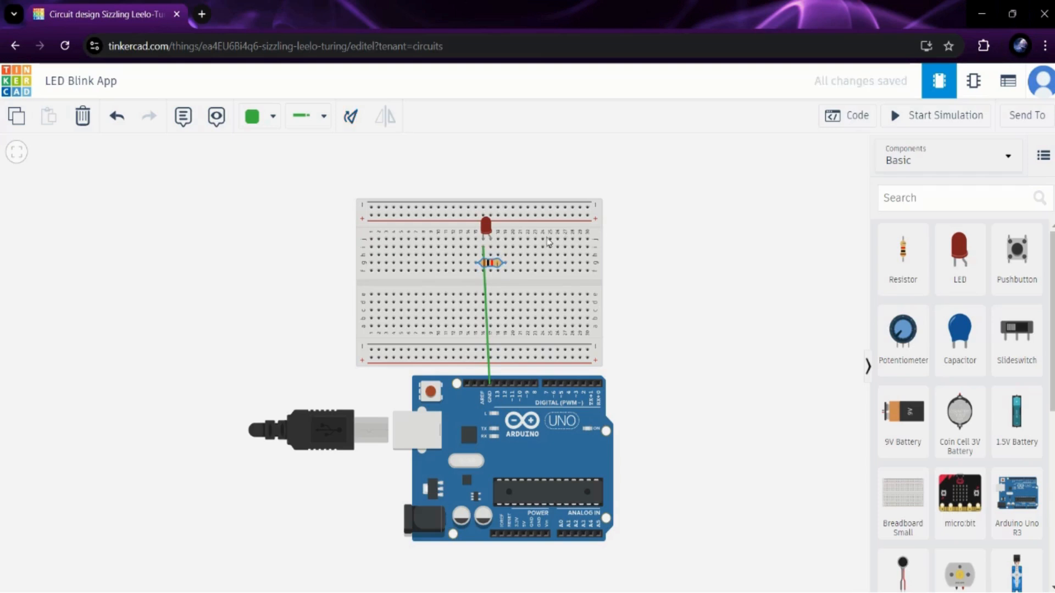
pyautogui.moveTo(495, 266); pyautogui.dragTo(508, 251)
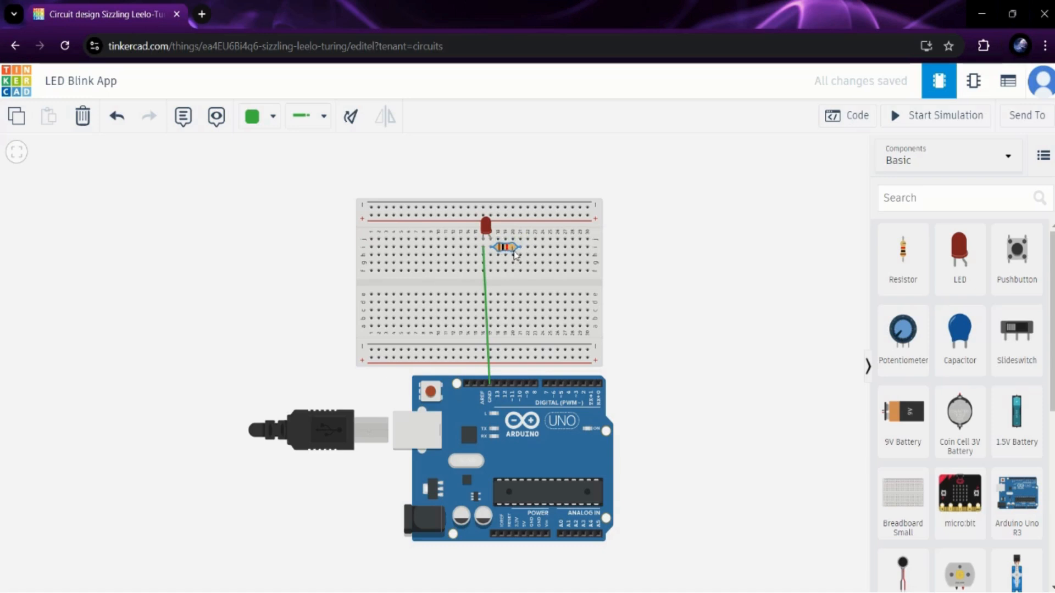
# Wire the breadboard column at the resistor's free end to the Arduino's digital pin D5.
pyautogui.moveTo(522, 252); pyautogui.dragTo(522, 260)
pyautogui.click(519, 256)
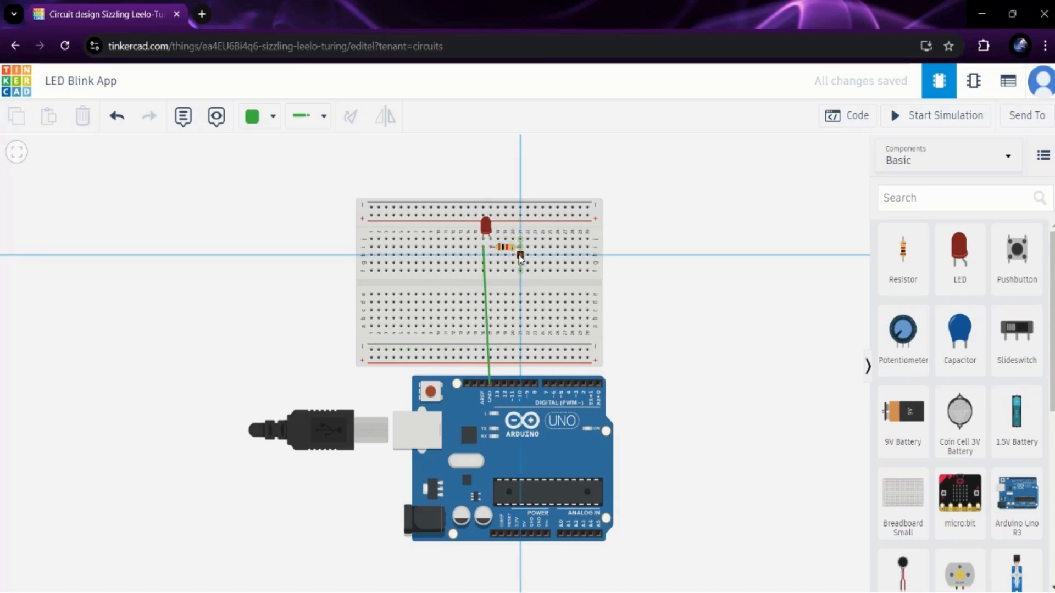
pyautogui.click(562, 377)
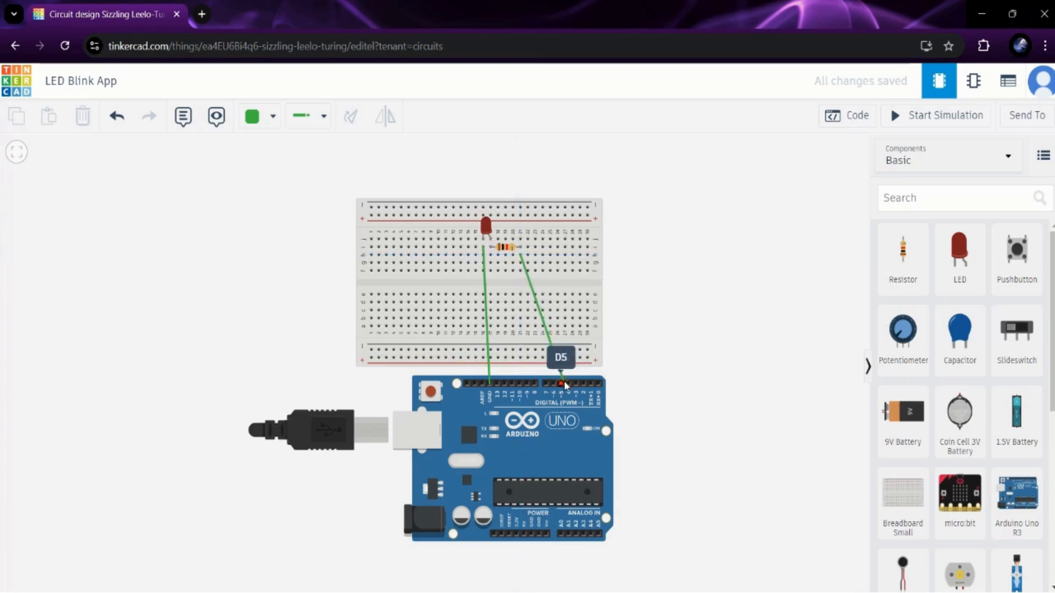
pyautogui.click(561, 385)
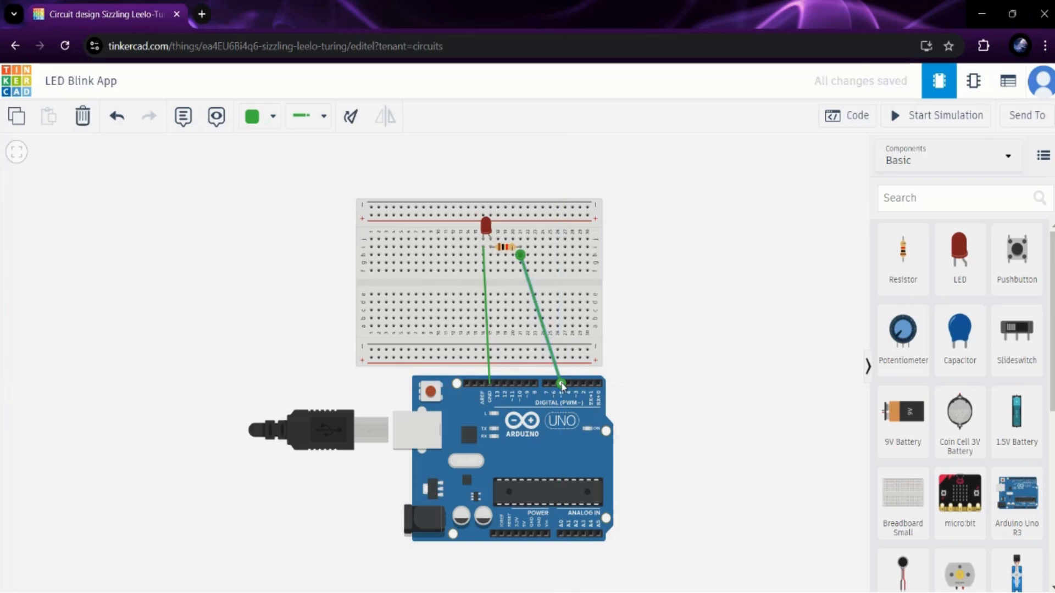
pyautogui.click(646, 225)
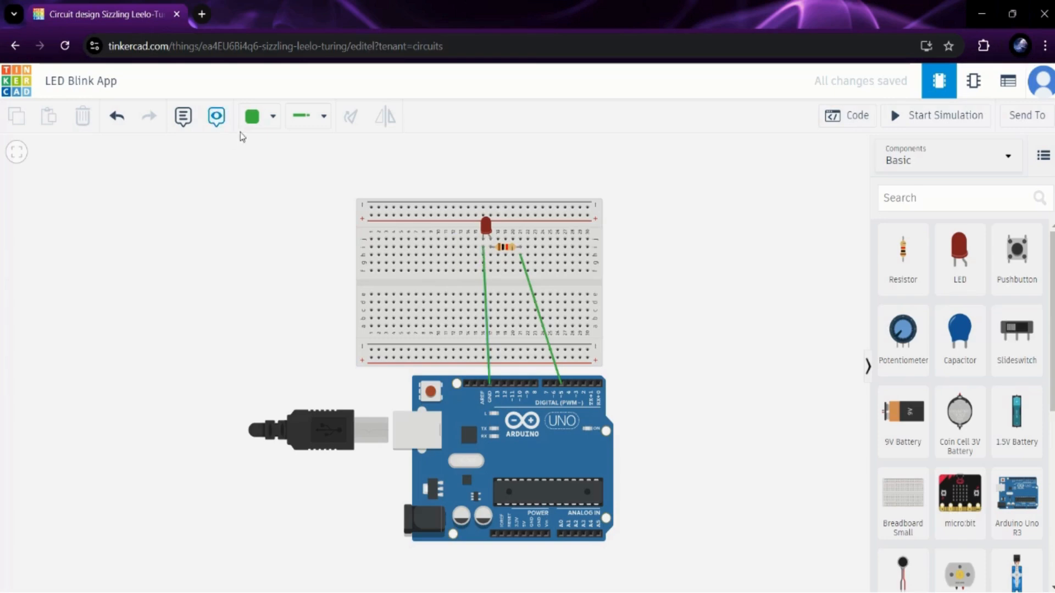
# Change the color of the wire between the LED's cathode and GND to black.
pyautogui.click(484, 278)
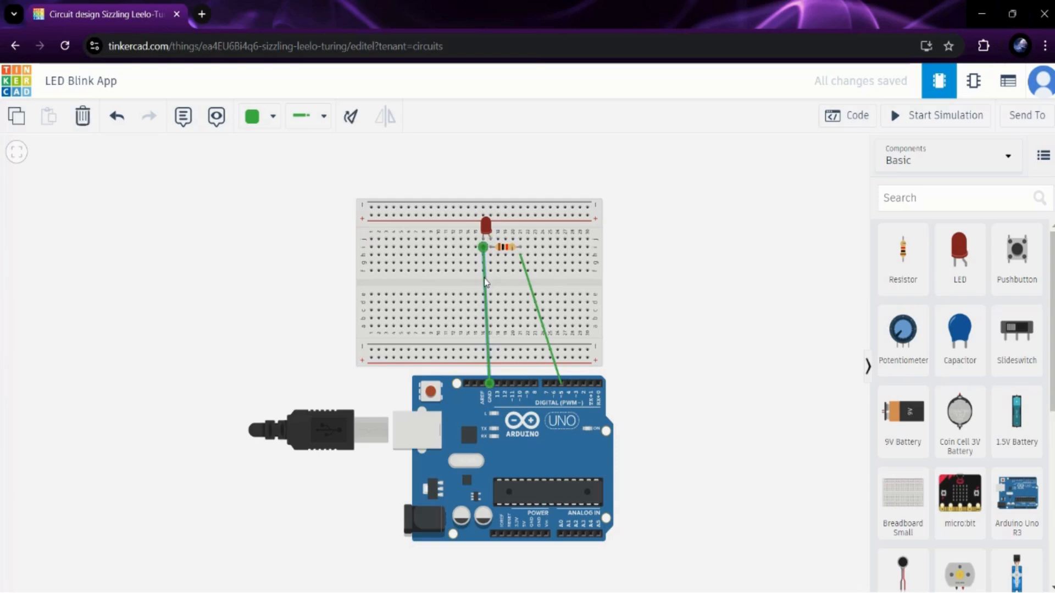
pyautogui.click(271, 116)
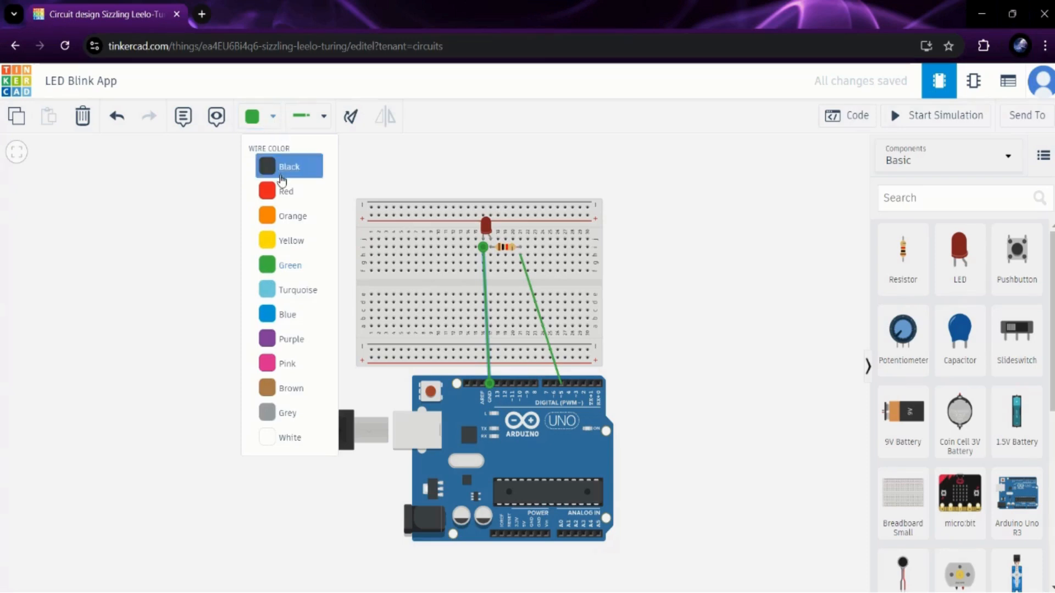
pyautogui.click(282, 179)
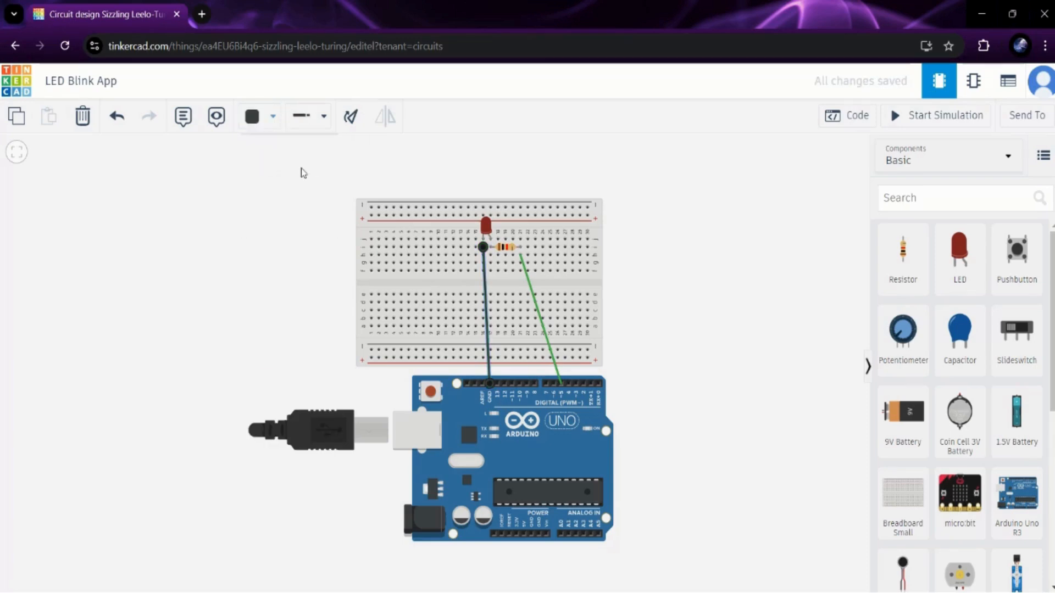
pyautogui.click(533, 299)
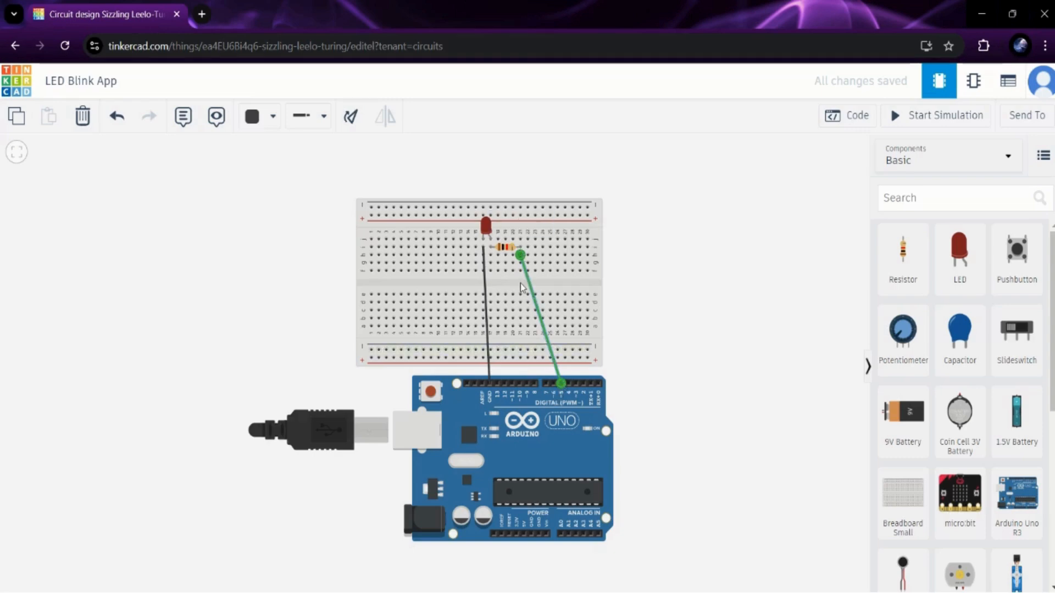
pyautogui.click(651, 243)
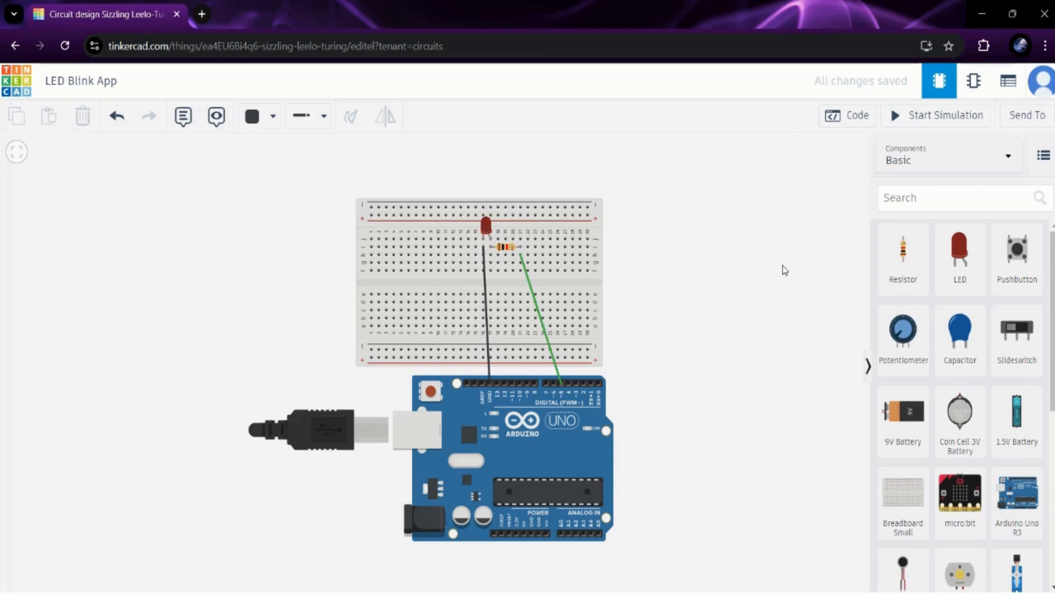
# Open the Arduino's code editor in Blocks mode and delete the default built-in LED and wait blocks from the forever loop.
pyautogui.click(853, 116)
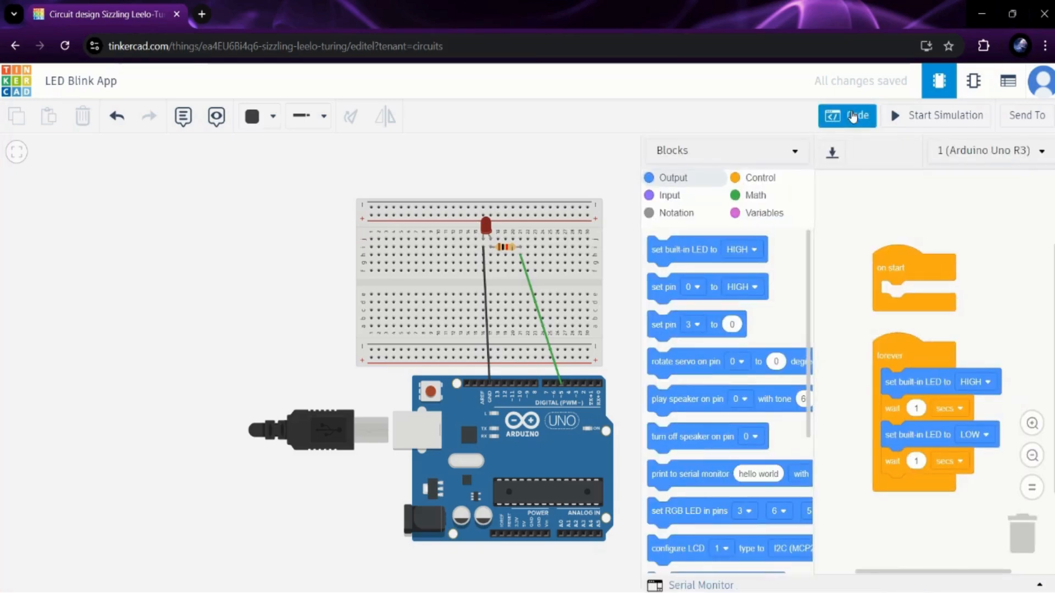
pyautogui.click(798, 157)
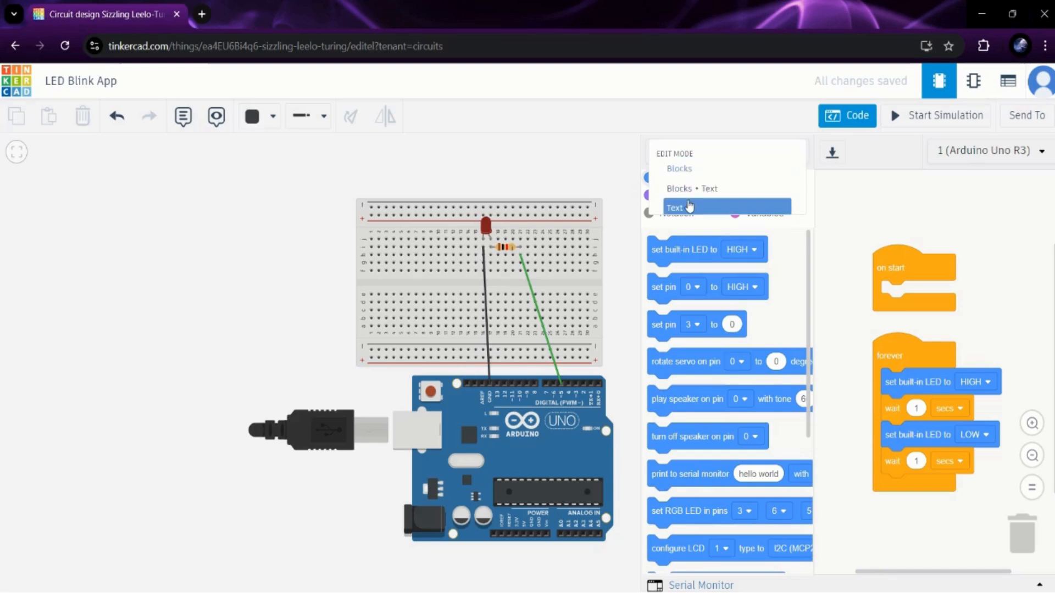
pyautogui.click(680, 170)
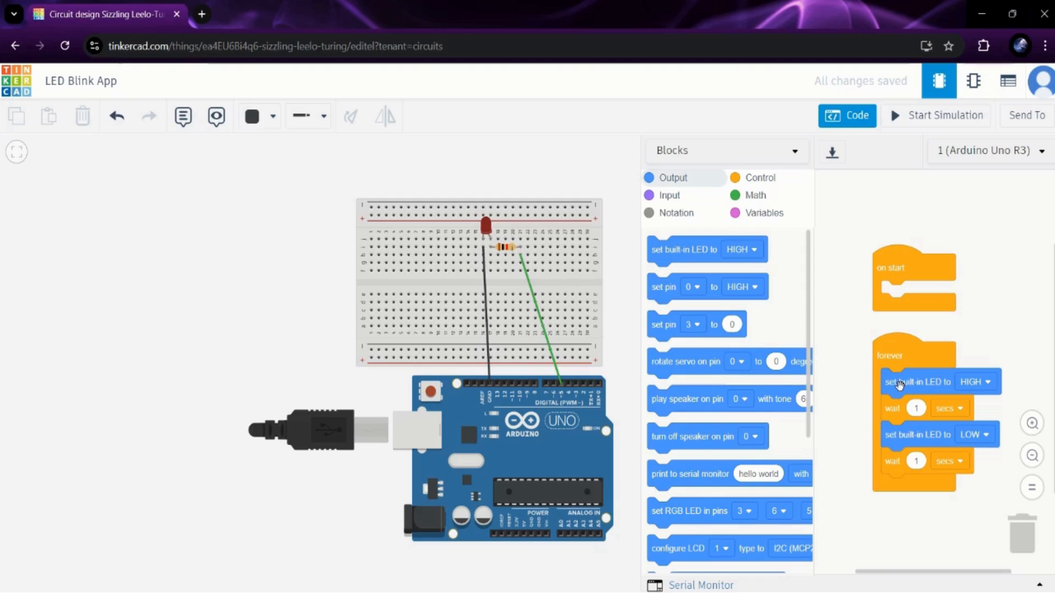
pyautogui.moveTo(900, 383); pyautogui.dragTo(1031, 534)
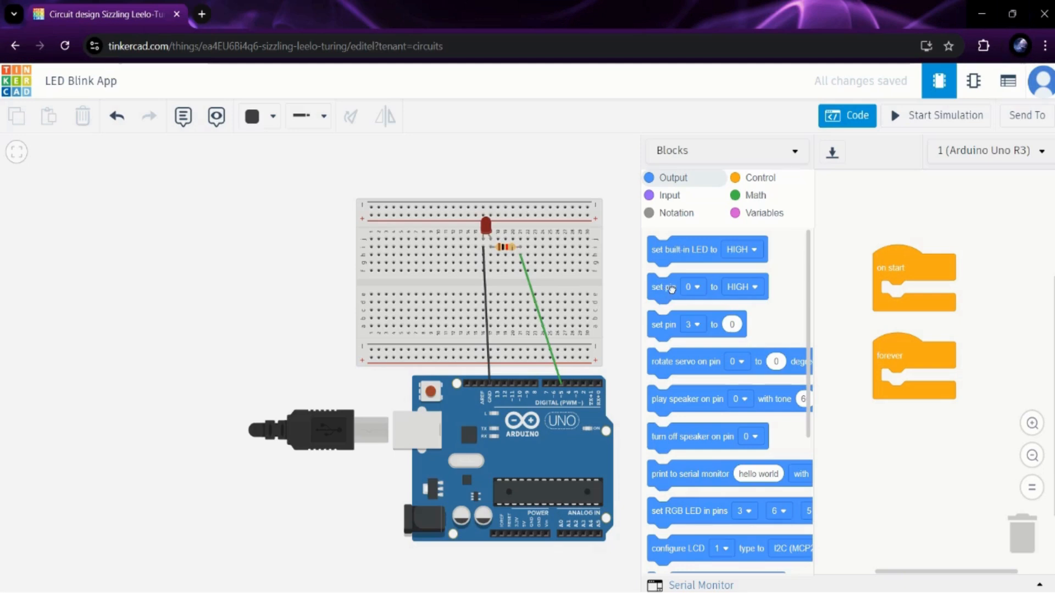
# Add a digital set pin block to the on start section and set it to pin 5, LOW.
pyautogui.moveTo(665, 292); pyautogui.dragTo(900, 298)
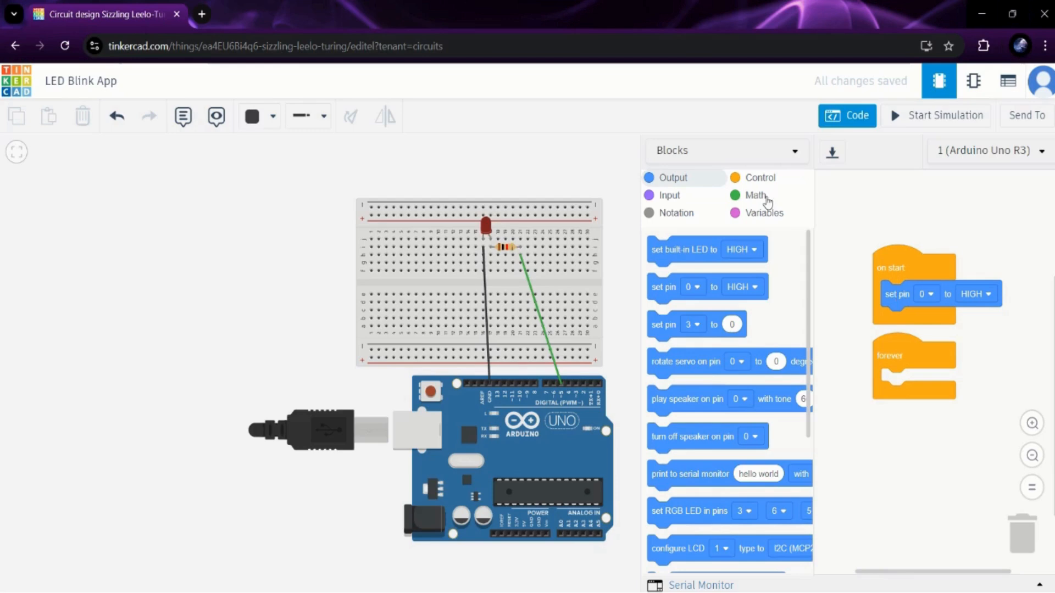
pyautogui.moveTo(447, 2)
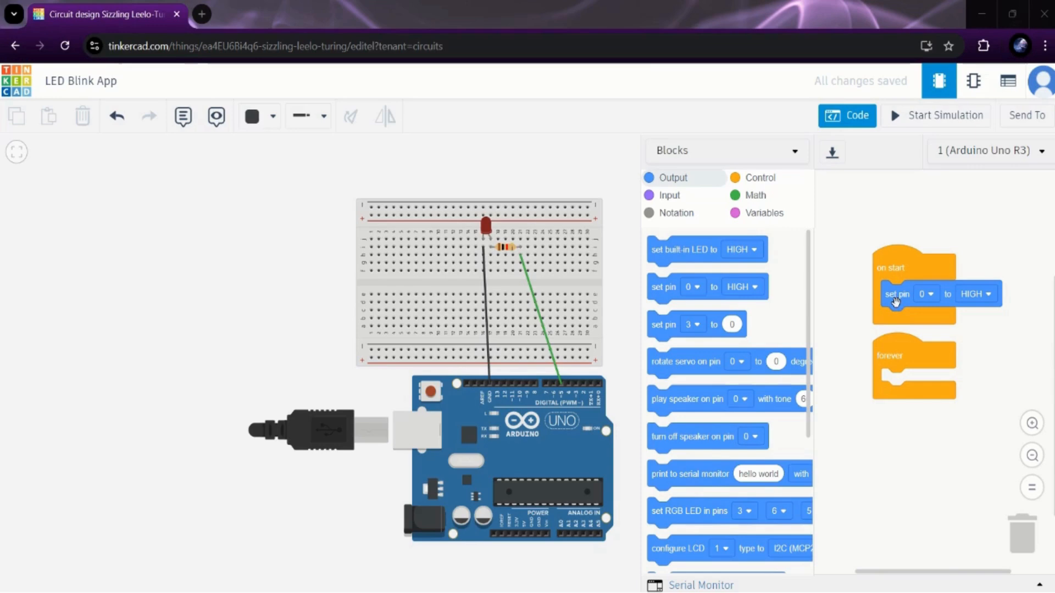
pyautogui.click(930, 295)
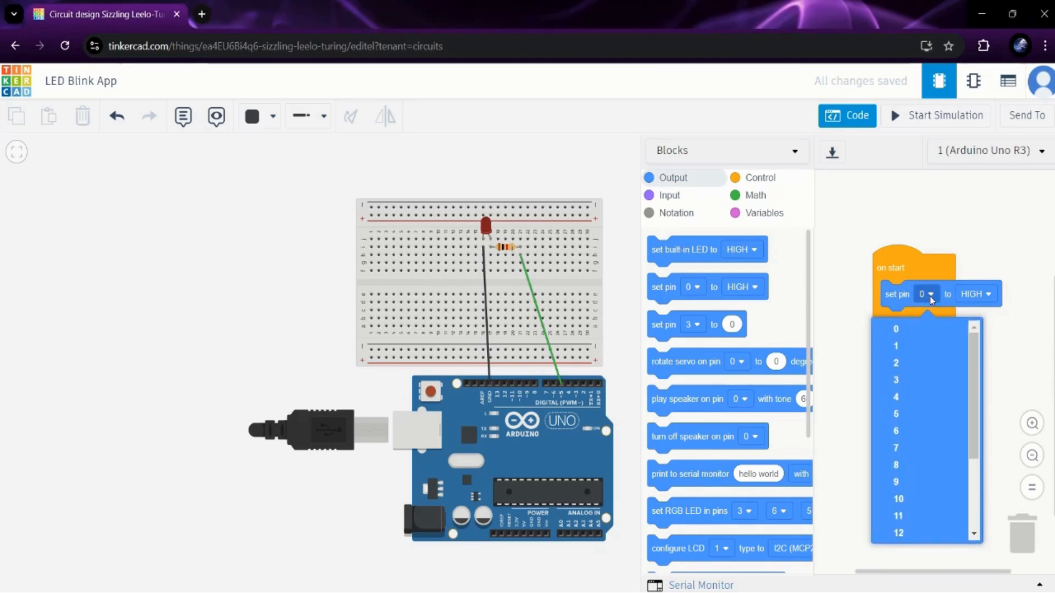
pyautogui.click(891, 415)
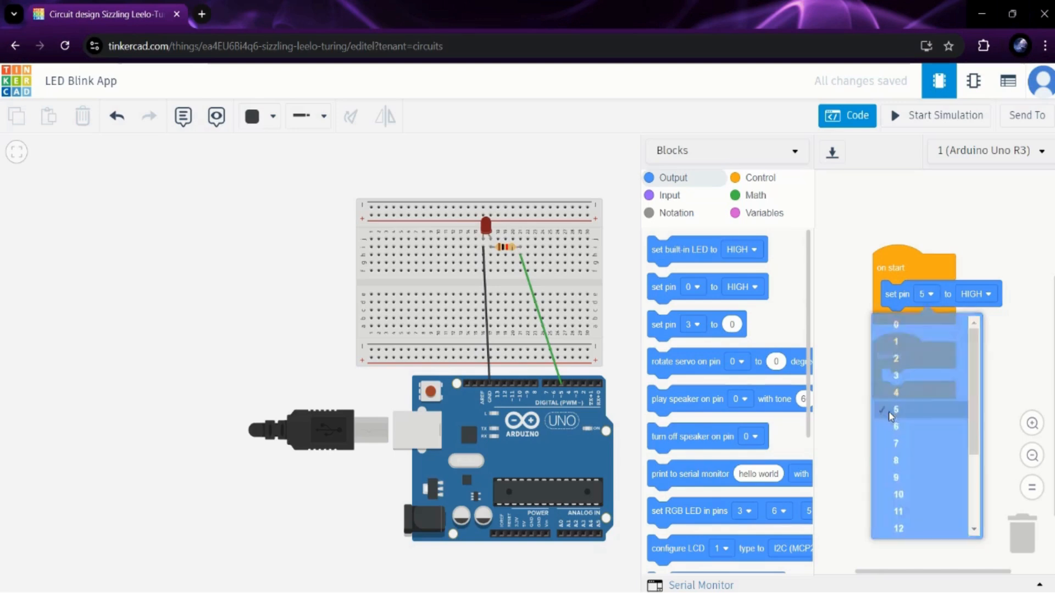
pyautogui.click(989, 297)
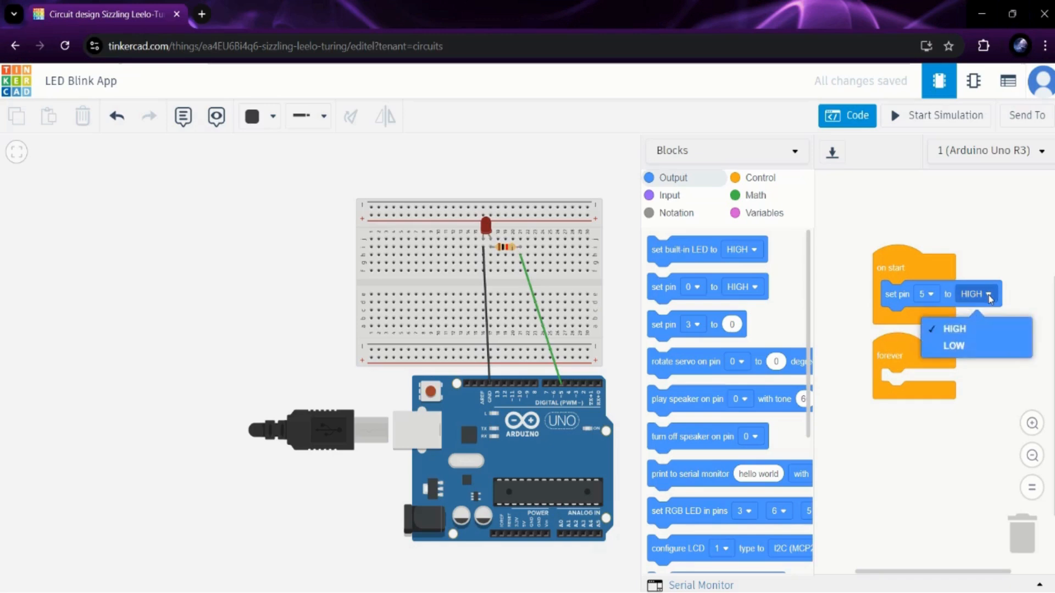
pyautogui.click(936, 344)
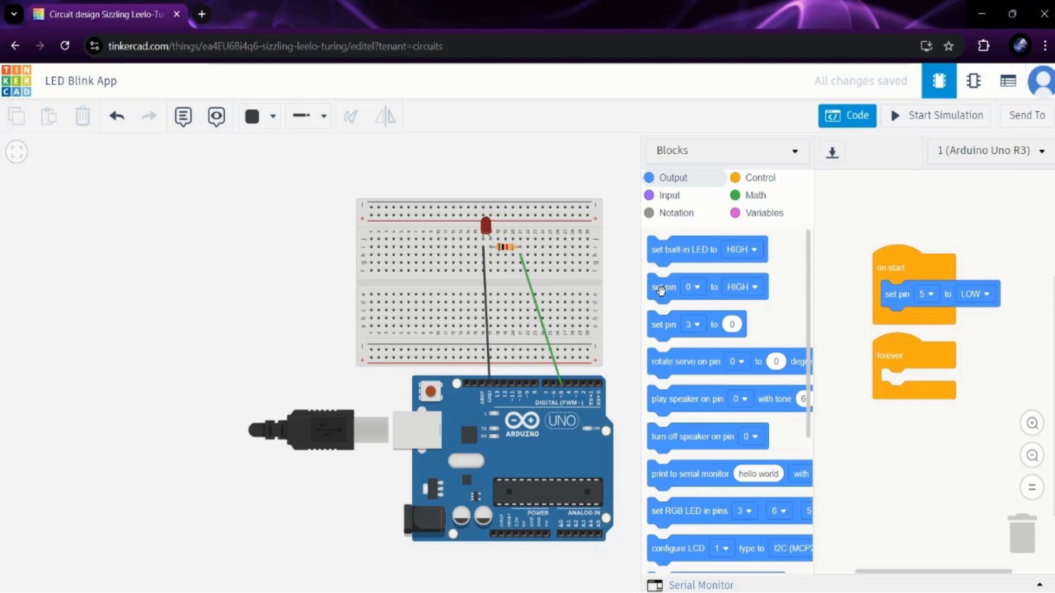
# Add a digital set pin block to the forever loop, using pin 5 and HIGH.
pyautogui.moveTo(661, 291); pyautogui.dragTo(897, 386)
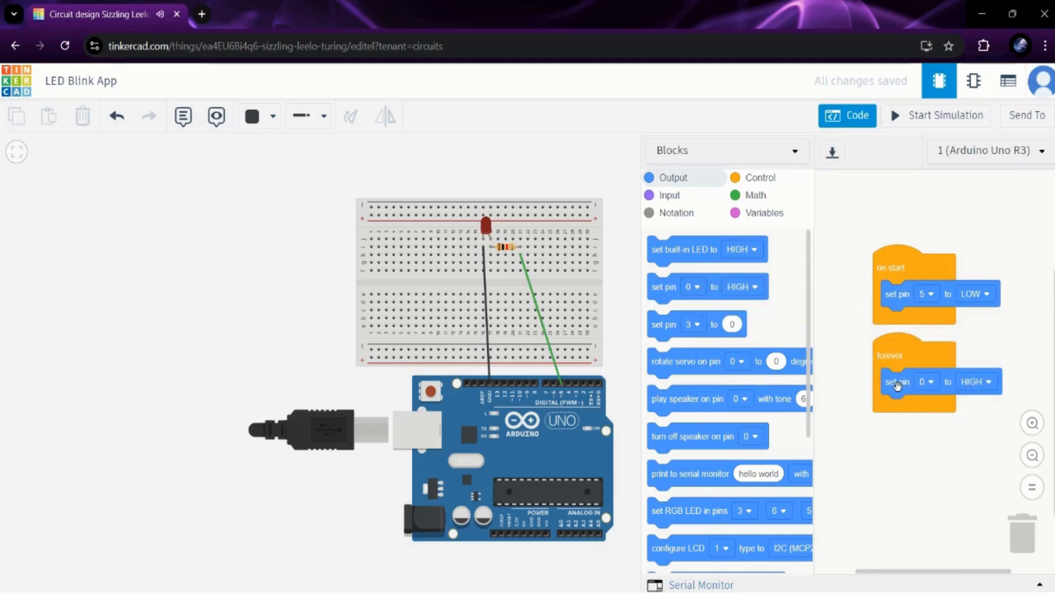
pyautogui.click(931, 381)
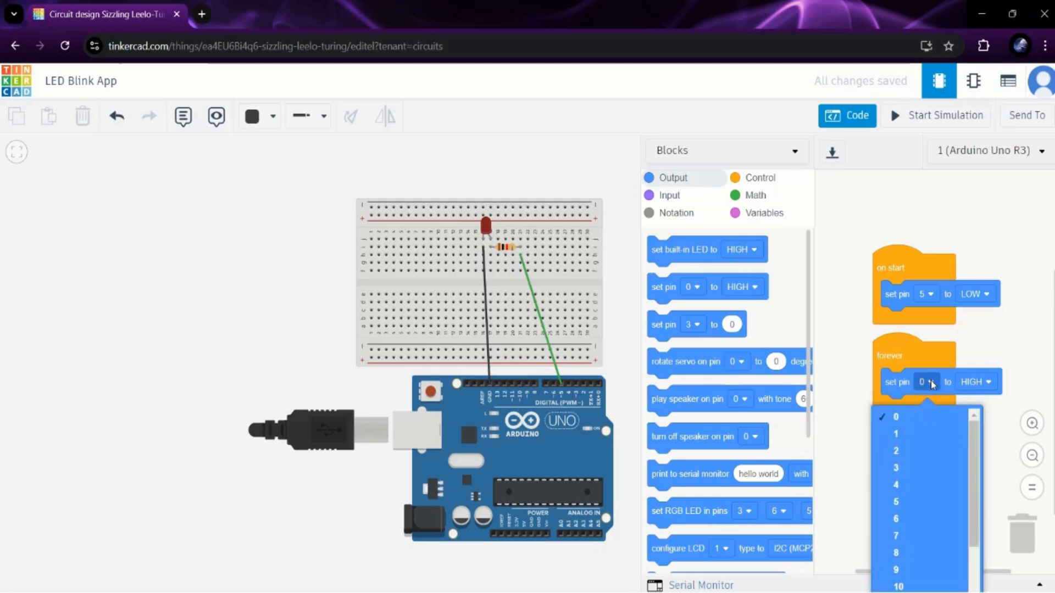
pyautogui.click(886, 502)
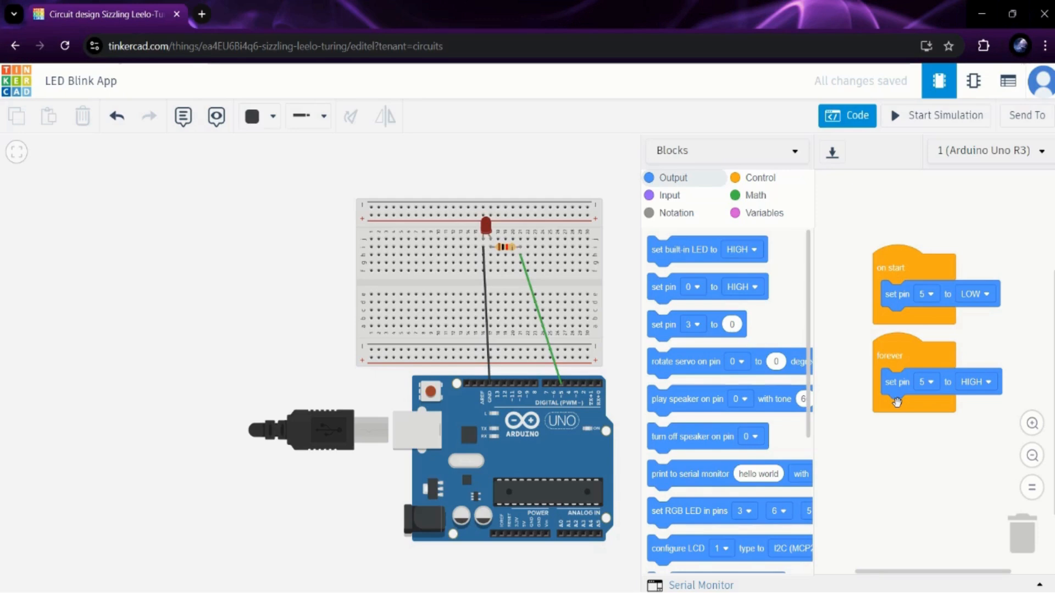
# Add a wait block below the forever loop's set pin block and set it to 5 secs.
pyautogui.click(762, 182)
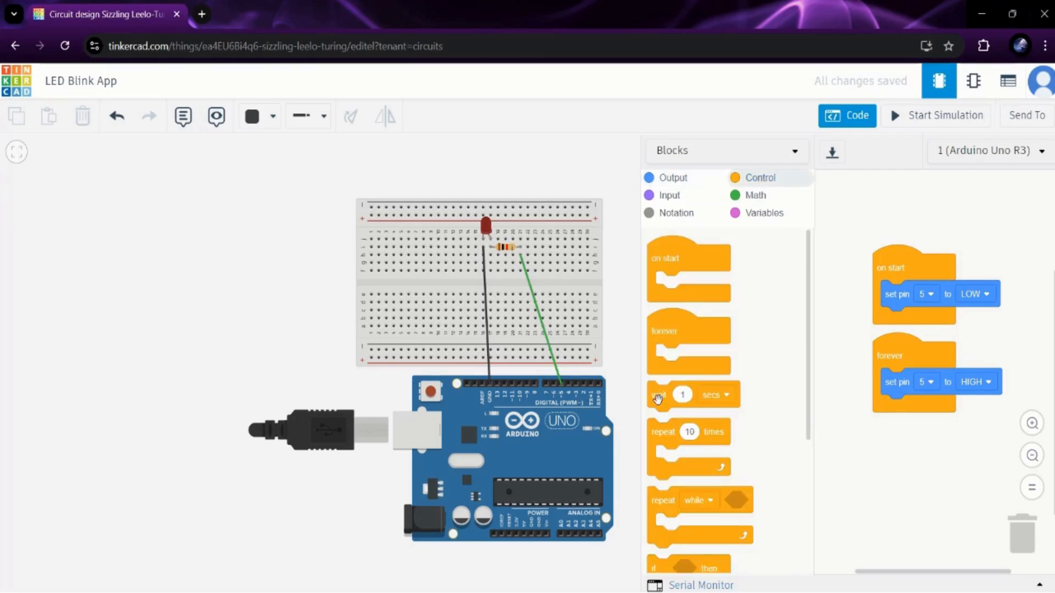
pyautogui.moveTo(656, 396); pyautogui.dragTo(896, 409)
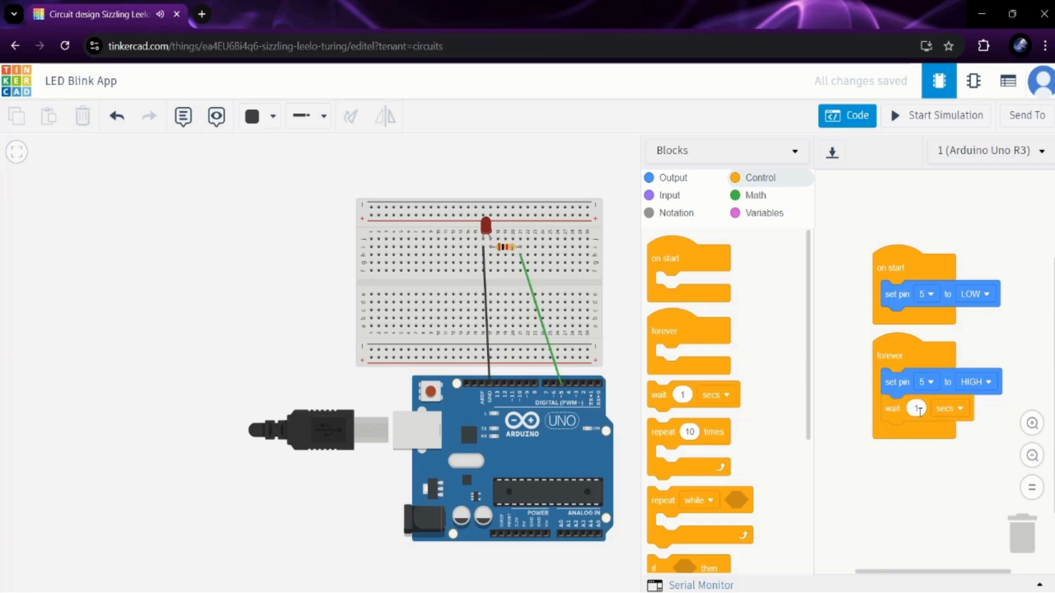
pyautogui.click(918, 409)
pyautogui.write('5')
pyautogui.click(961, 409)
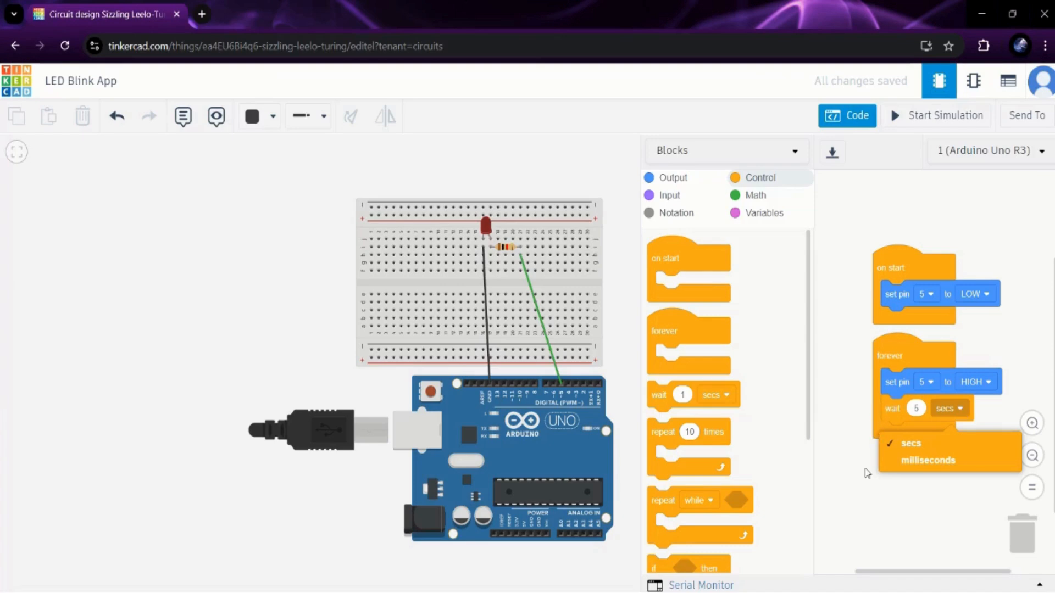
pyautogui.click(859, 486)
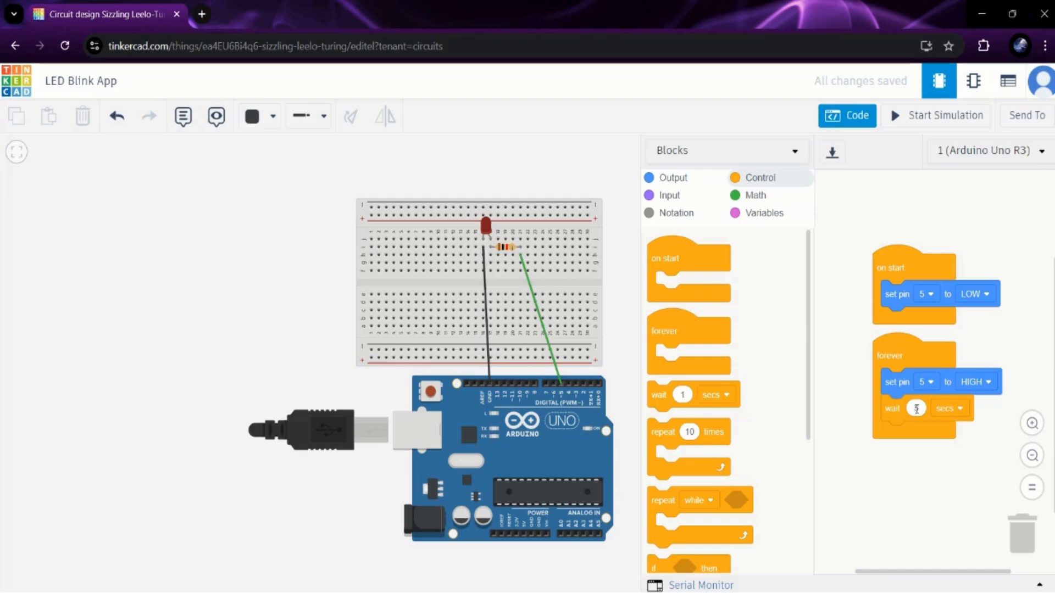
# Duplicate the forever loop's set pin and wait blocks, attach the copies below the originals and set the copied pin block to LOW.
pyautogui.rightClick(896, 386)
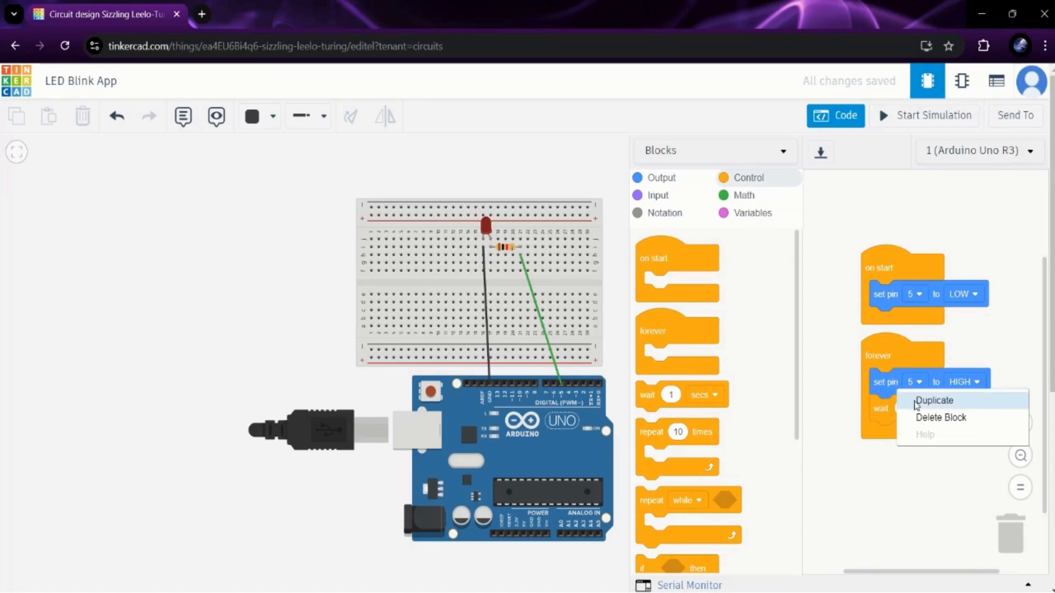
pyautogui.click(934, 400)
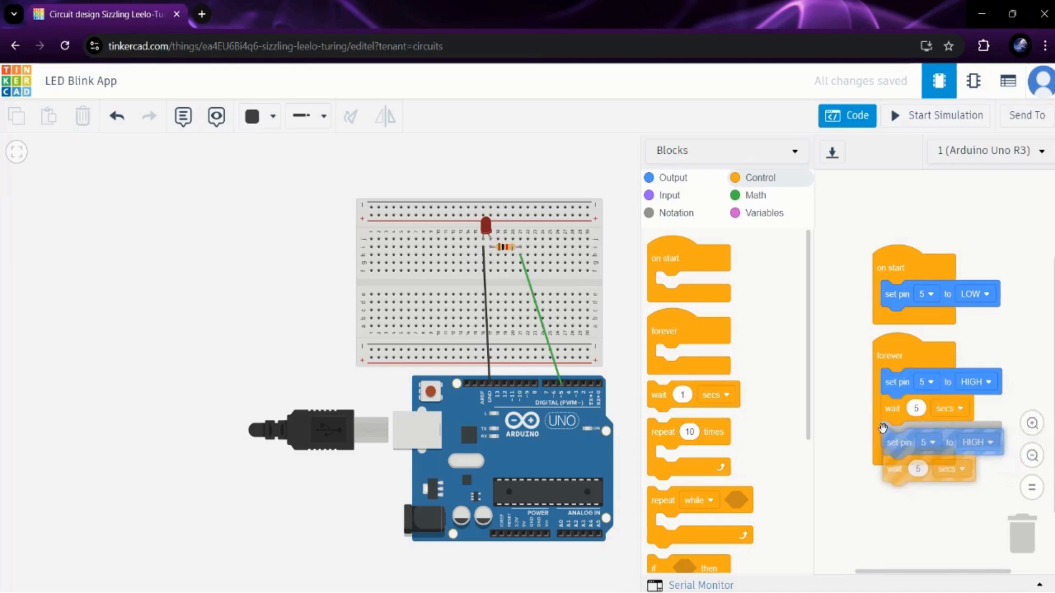
pyautogui.click(882, 428)
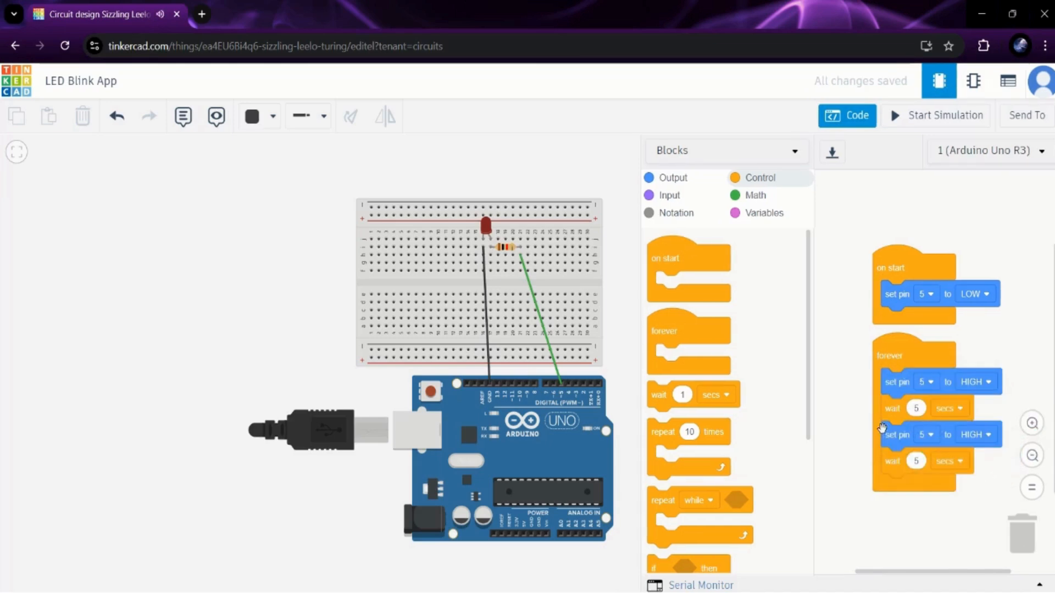
pyautogui.click(988, 435)
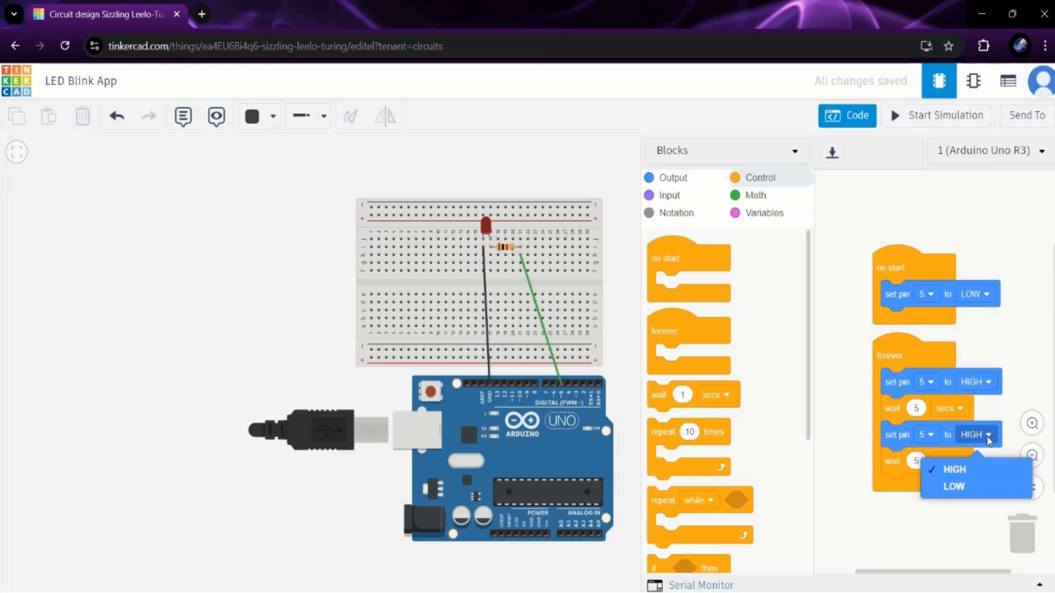
pyautogui.click(939, 486)
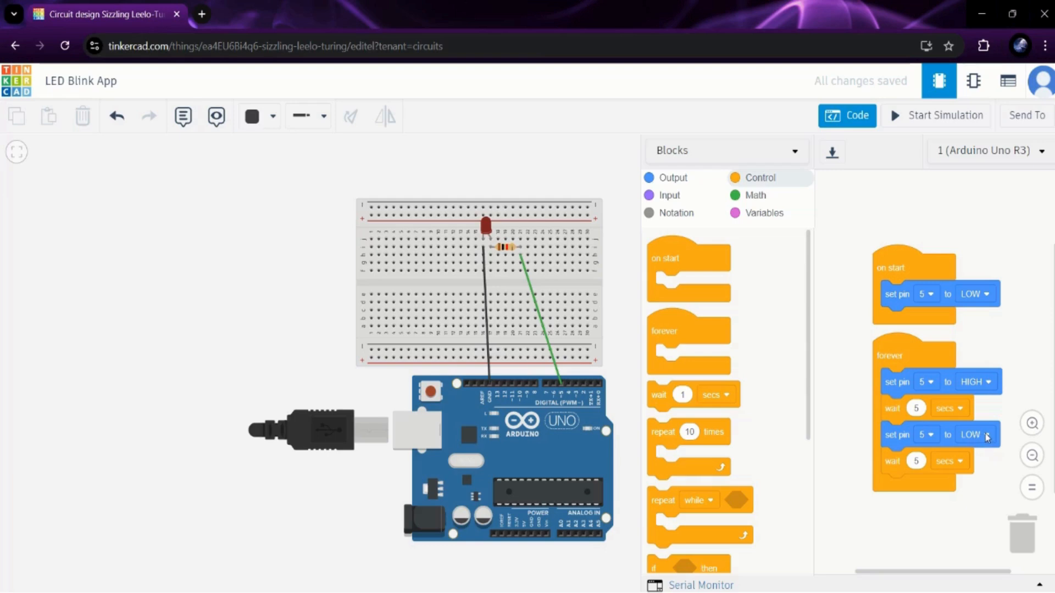
# Set the second wait block in the forever loop to 7 secs.
pyautogui.click(918, 464)
pyautogui.write('7')
pyautogui.click(912, 527)
# Show the program as Blocks + Text and examine the pin and delay statements in the generated setup and loop code.
pyautogui.click(795, 151)
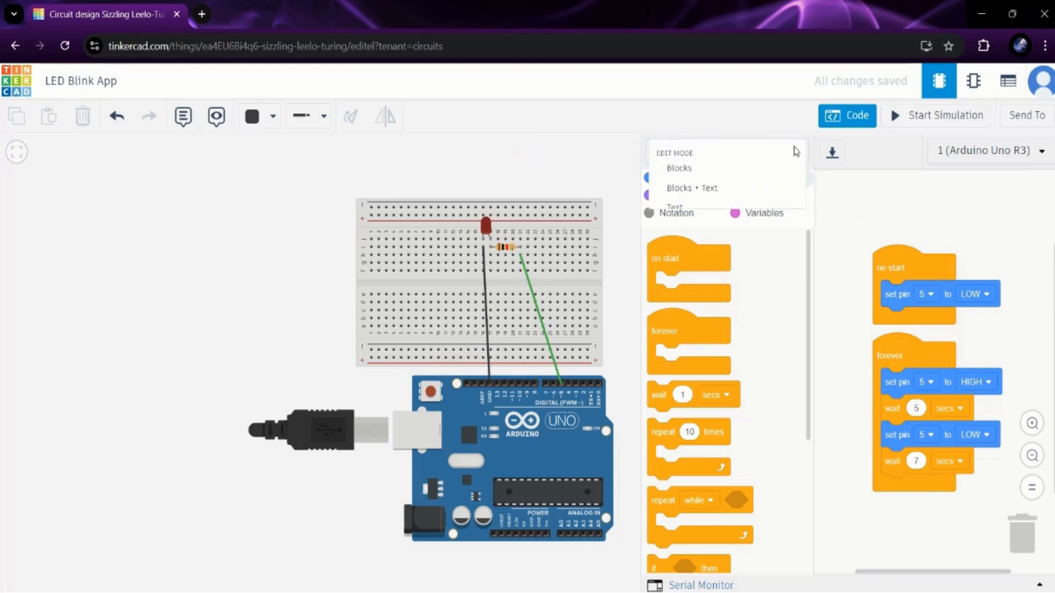
pyautogui.click(690, 191)
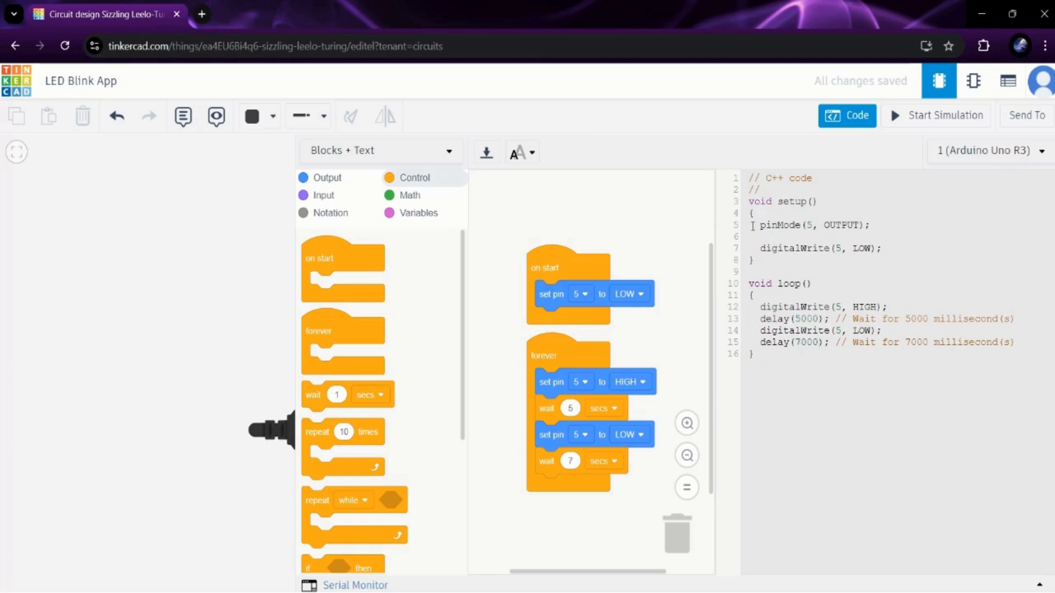
pyautogui.moveTo(759, 225); pyautogui.dragTo(888, 250)
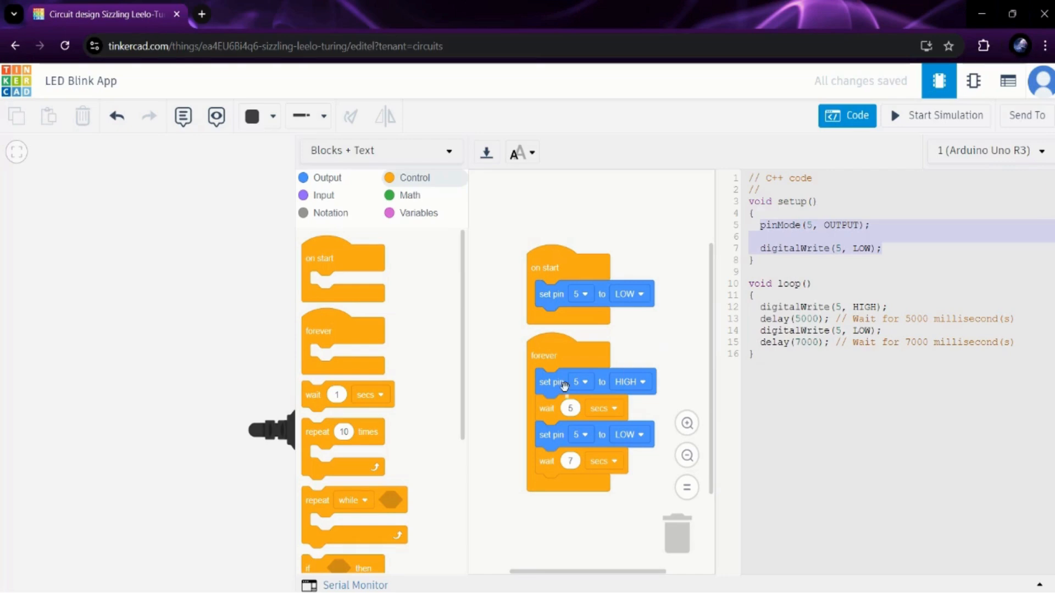
pyautogui.click(760, 248)
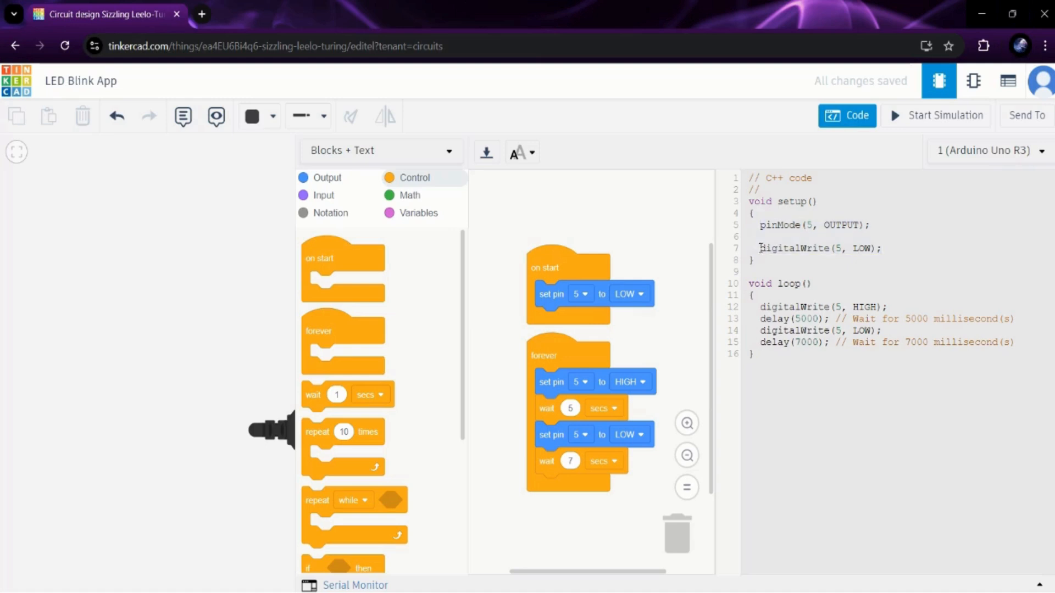
pyautogui.moveTo(761, 248); pyautogui.dragTo(876, 245)
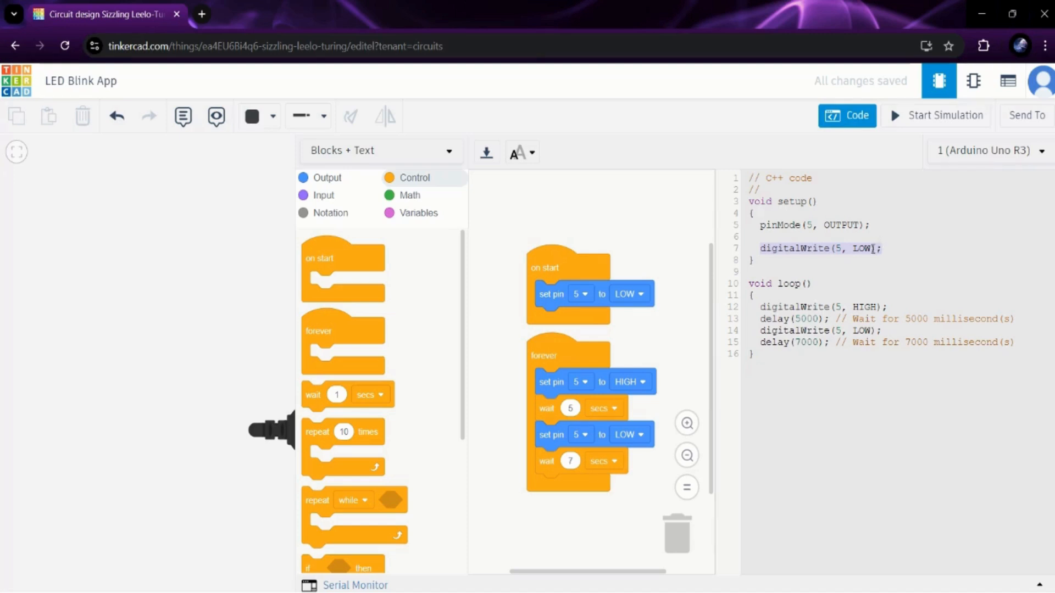
pyautogui.click(872, 249)
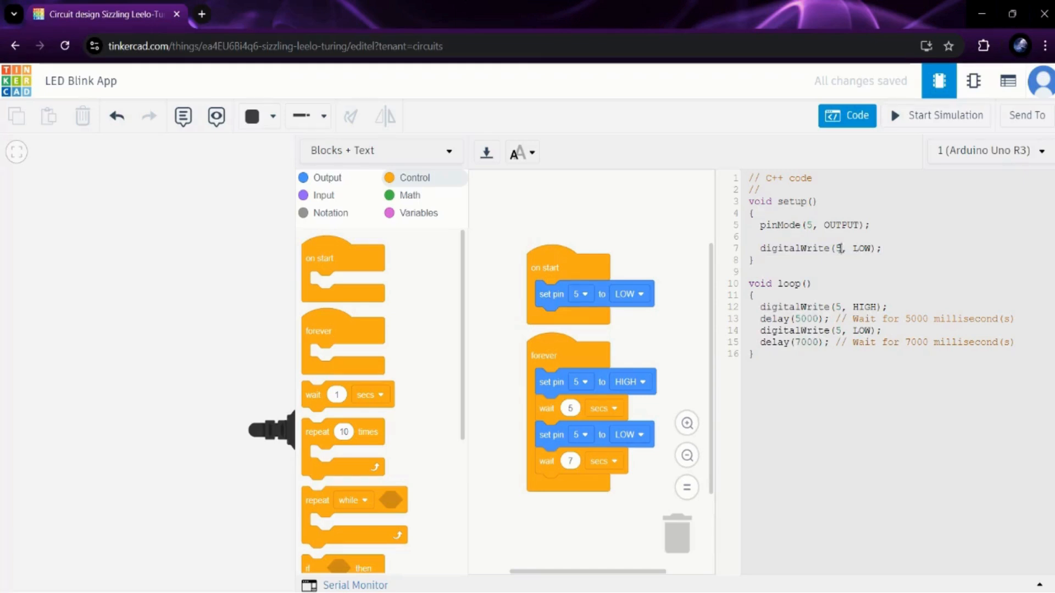
pyautogui.click(841, 248)
pyautogui.moveTo(760, 318); pyautogui.dragTo(831, 317)
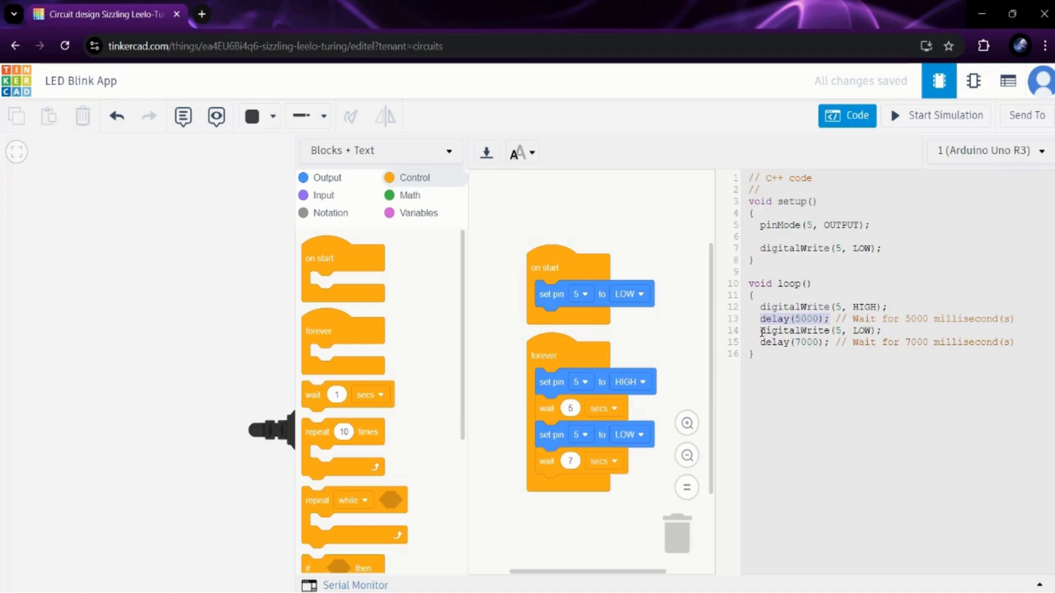
pyautogui.moveTo(761, 332); pyautogui.dragTo(879, 329)
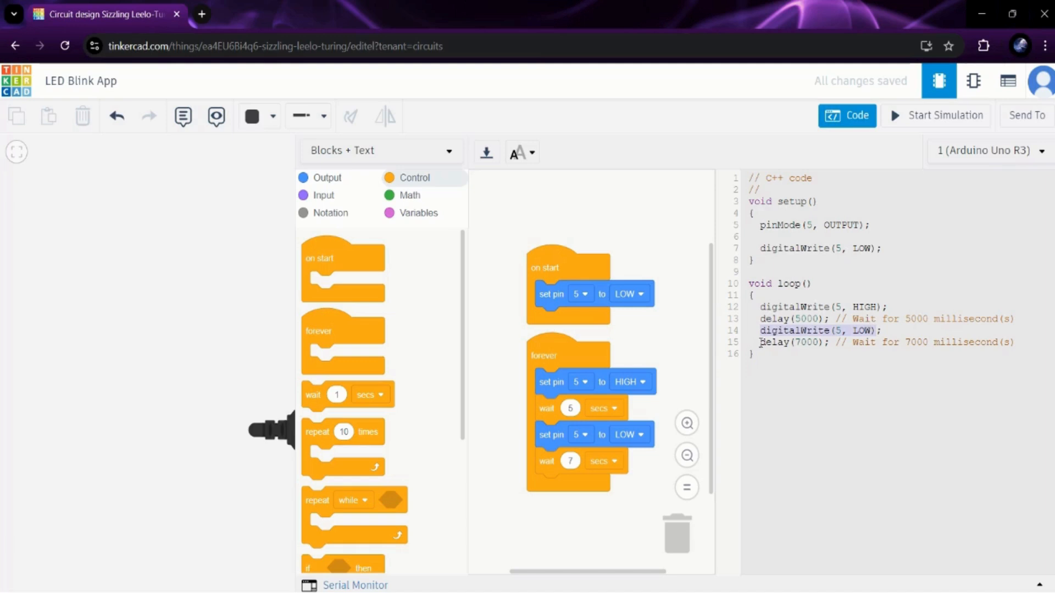
pyautogui.moveTo(762, 342); pyautogui.dragTo(825, 338)
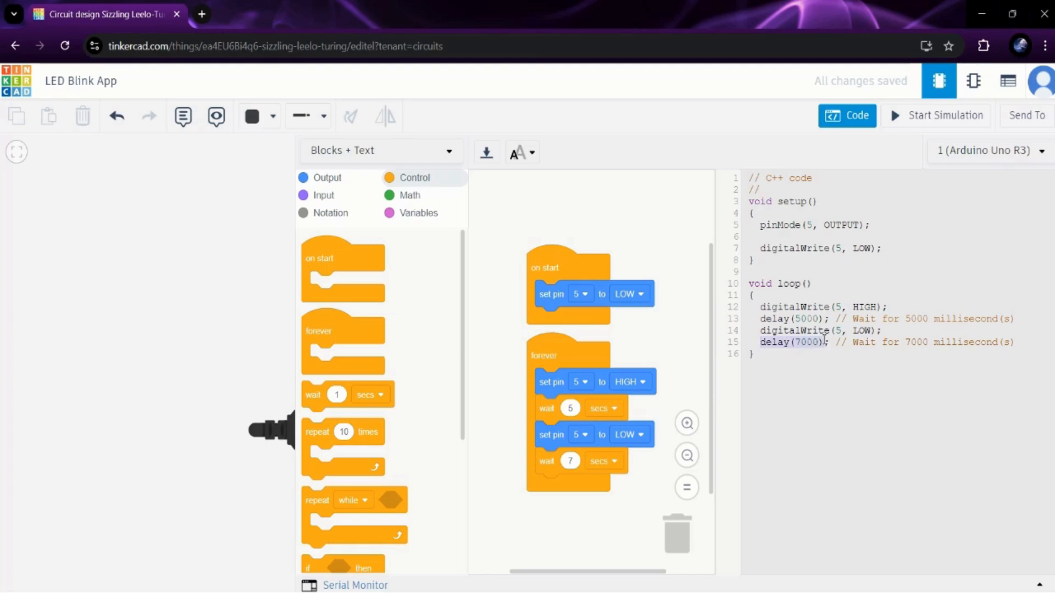
pyautogui.click(833, 400)
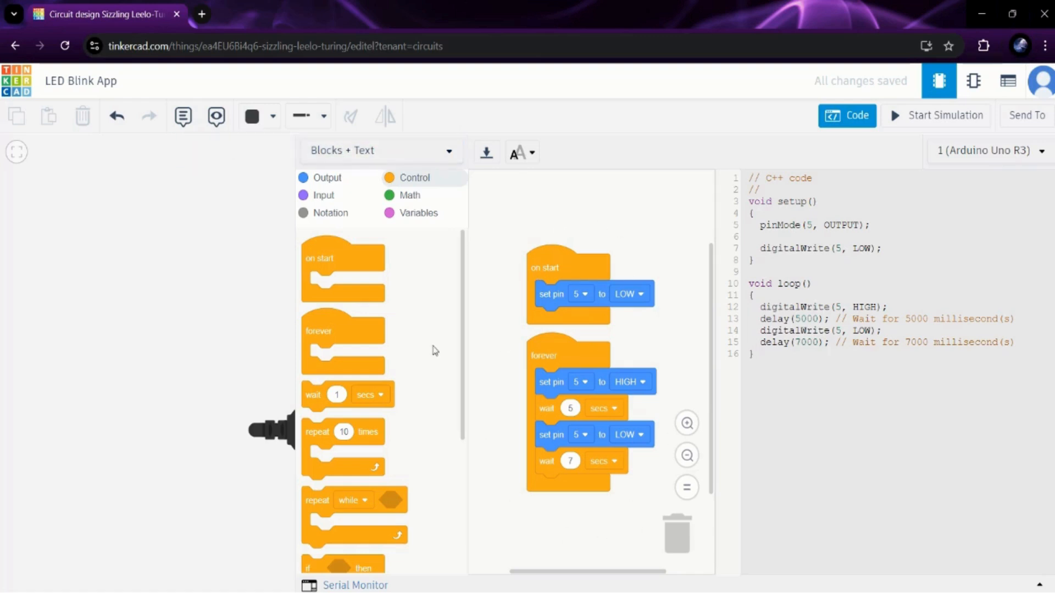
# Close the code editor to return to the full circuit view.
pyautogui.click(833, 118)
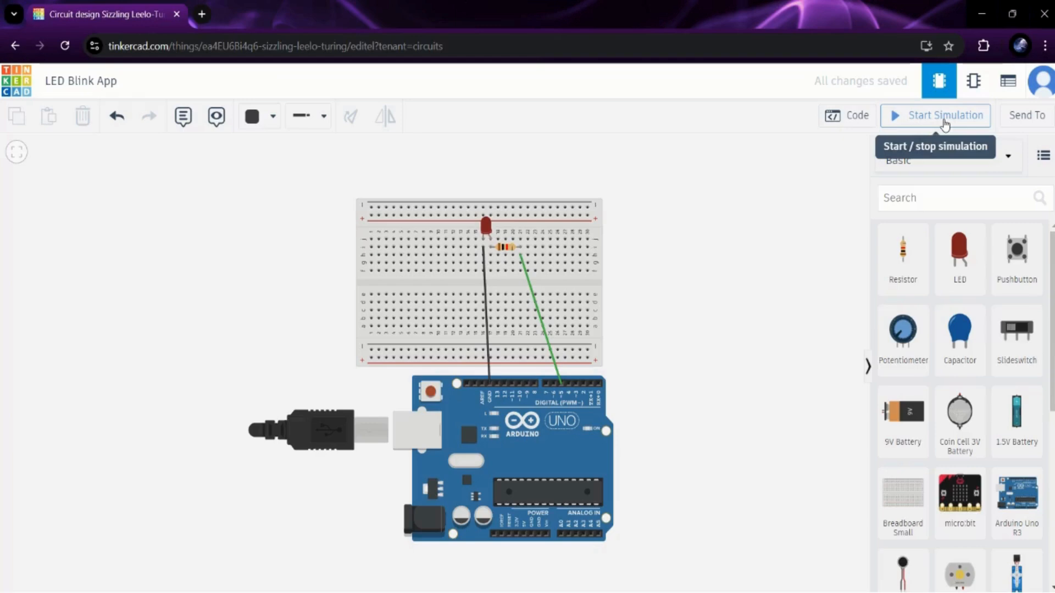
# Run the circuit simulation for about 30 seconds to check the LED's blinking, and stop it.
pyautogui.click(916, 118)
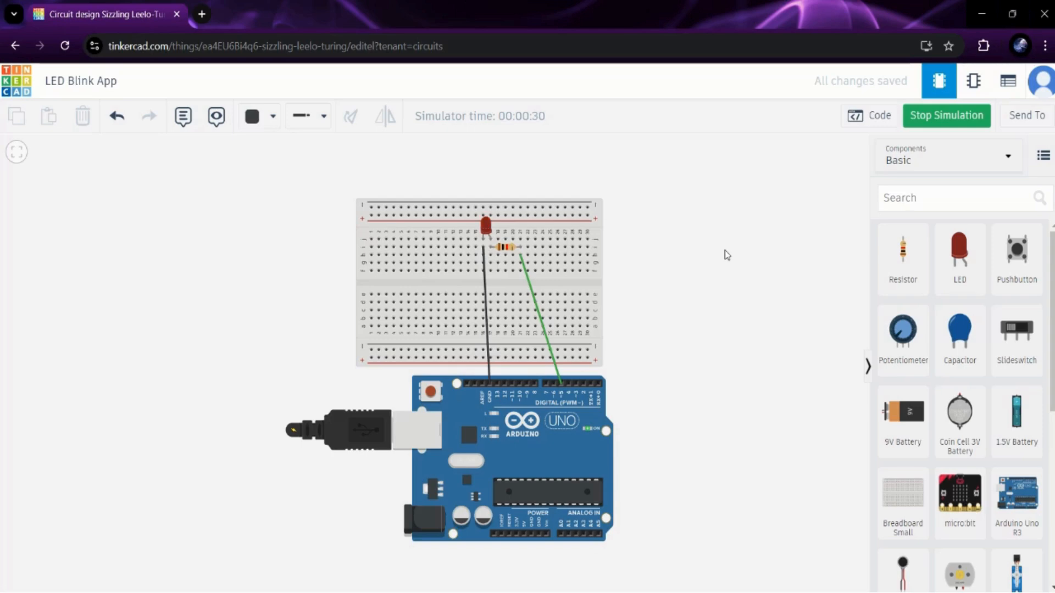
pyautogui.click(932, 116)
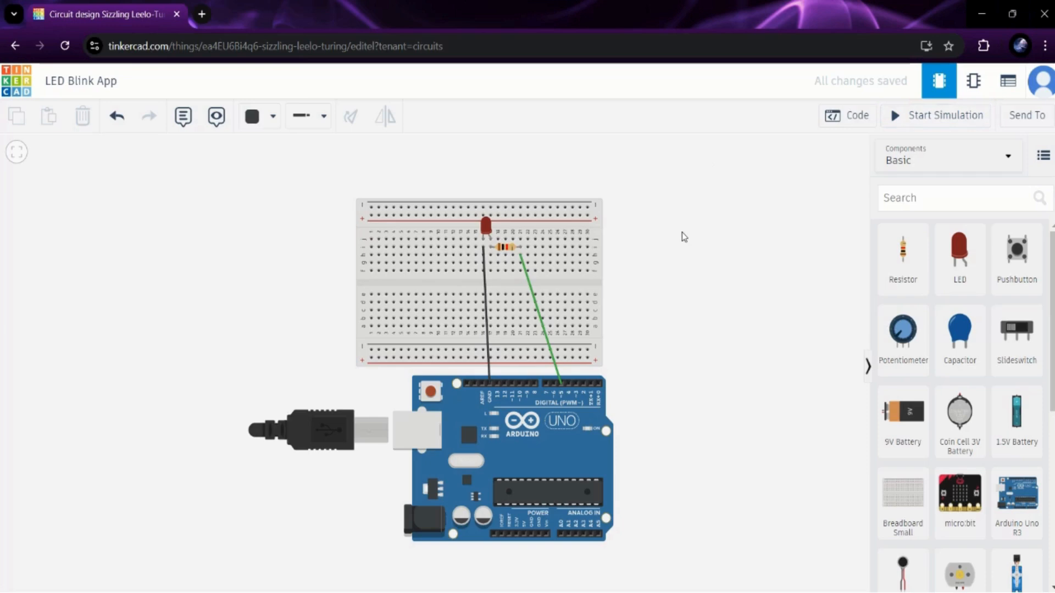
# Name the LED on the breadboard LED1 and change its color to Green.
pyautogui.click(487, 228)
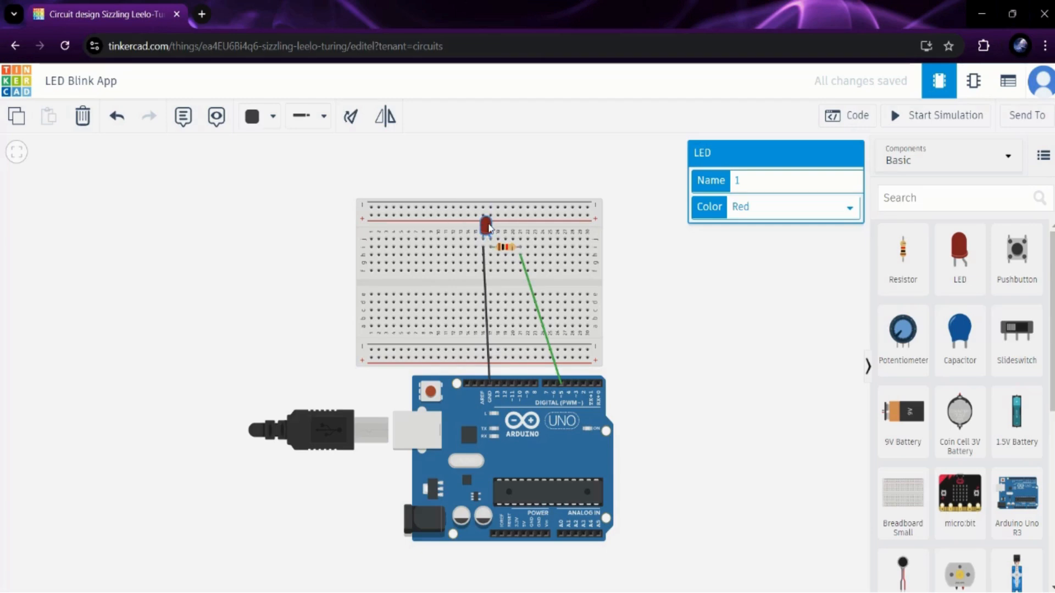
pyautogui.doubleClick(758, 185)
pyautogui.write('LED')
pyautogui.click(754, 207)
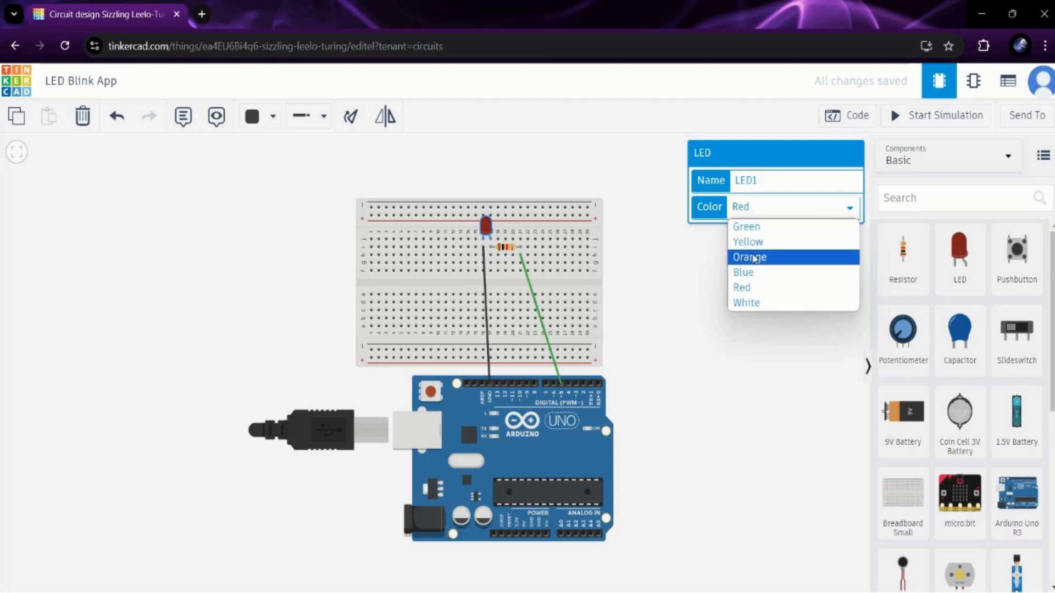
pyautogui.click(769, 227)
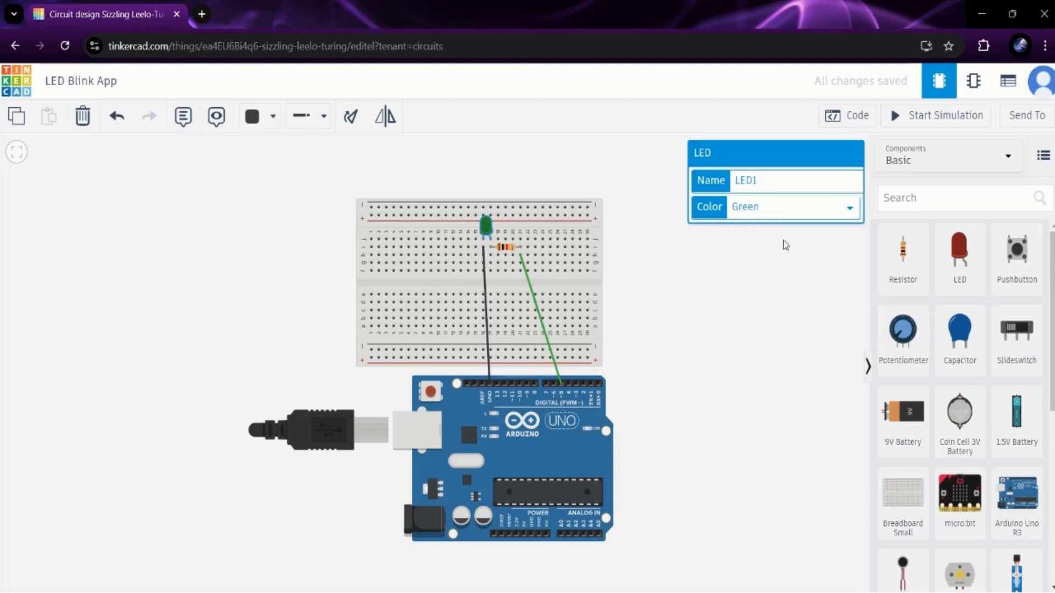
pyautogui.click(784, 276)
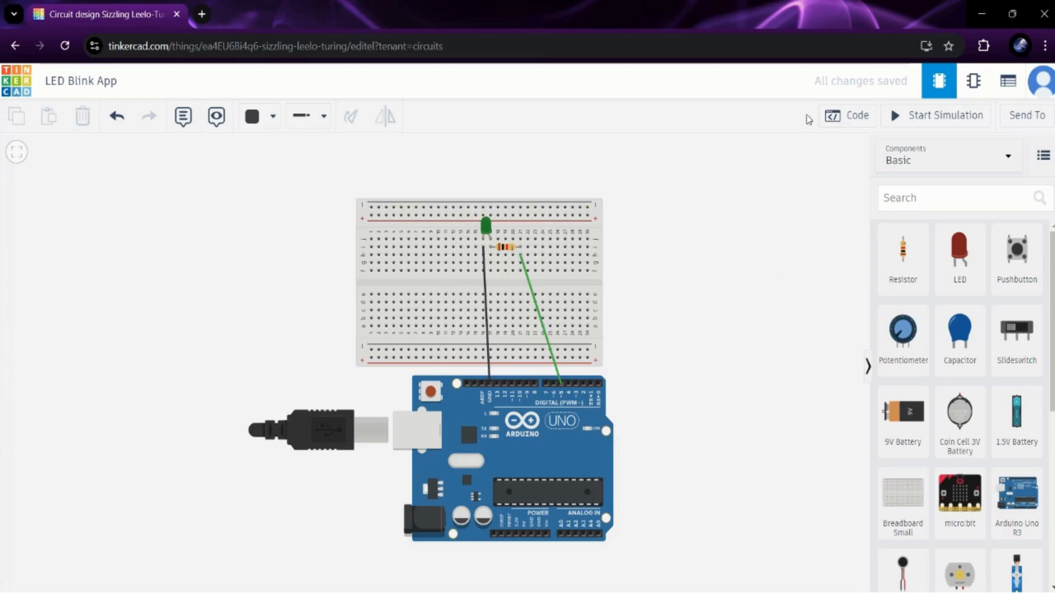
# Simulate the circuit again to check the blinking of the green LED, and stop the simulation.
pyautogui.click(939, 116)
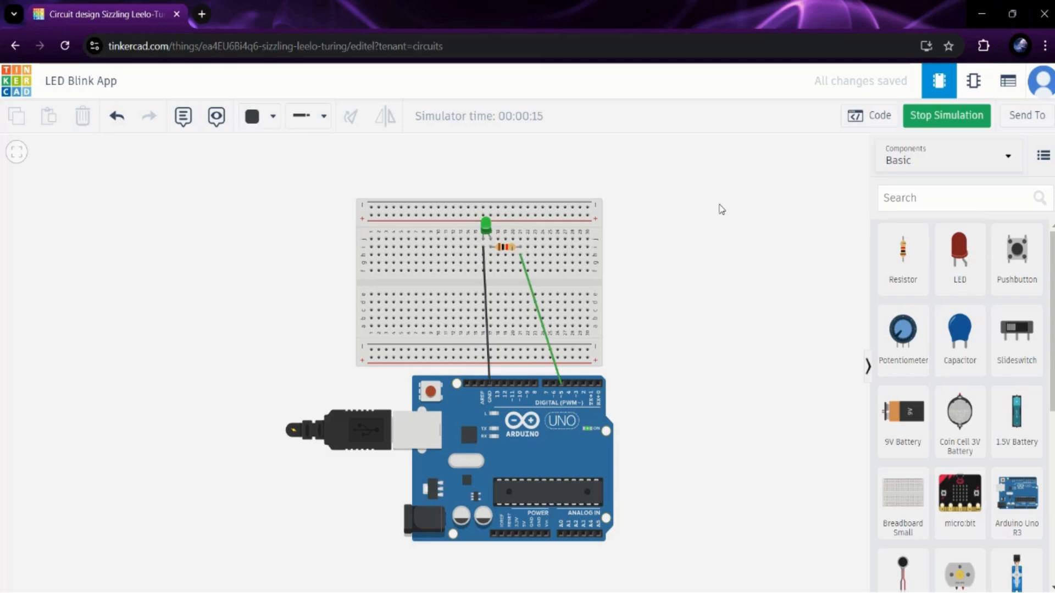
pyautogui.click(936, 118)
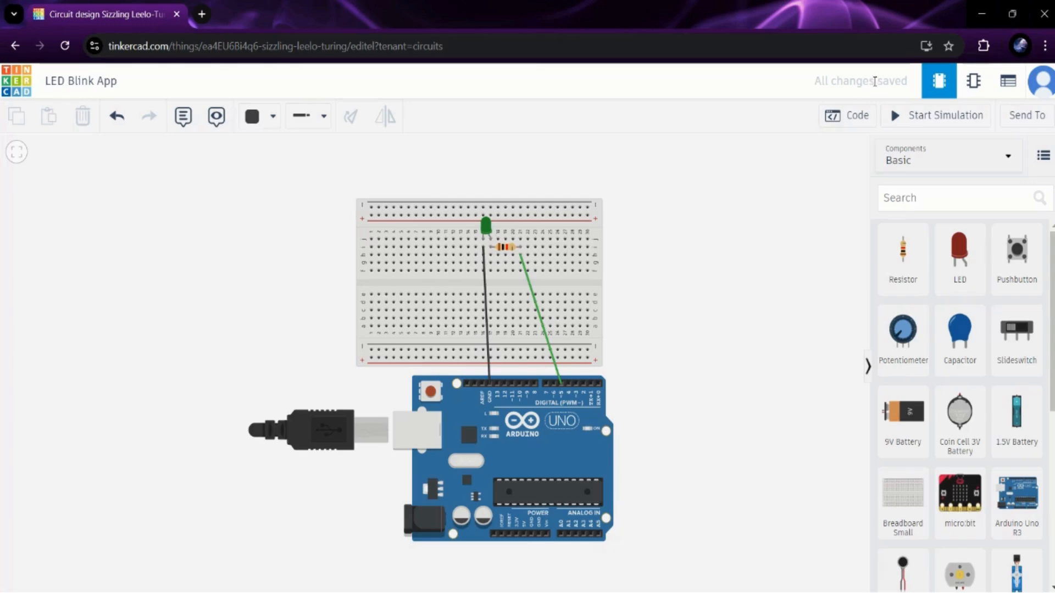
# Examine the circuit's schematic and its component list, and return to the circuit view.
pyautogui.click(974, 88)
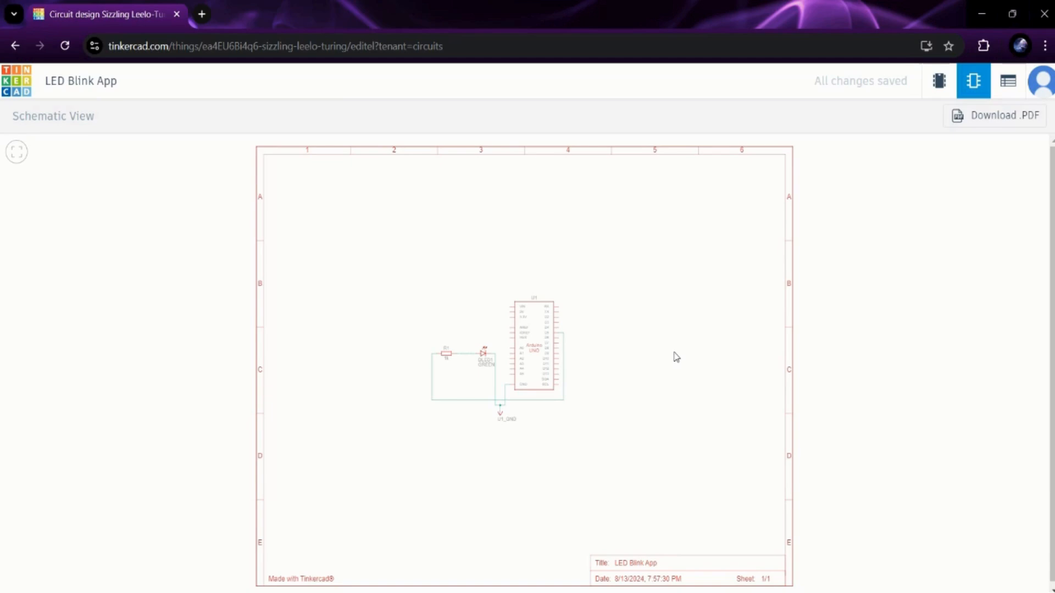
pyautogui.click(1010, 85)
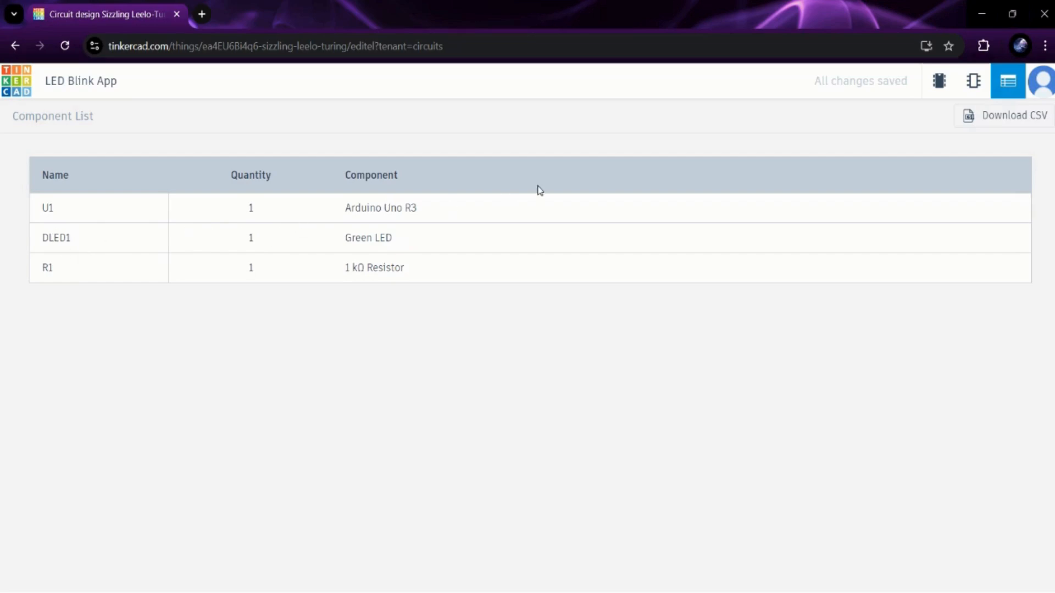
pyautogui.click(940, 81)
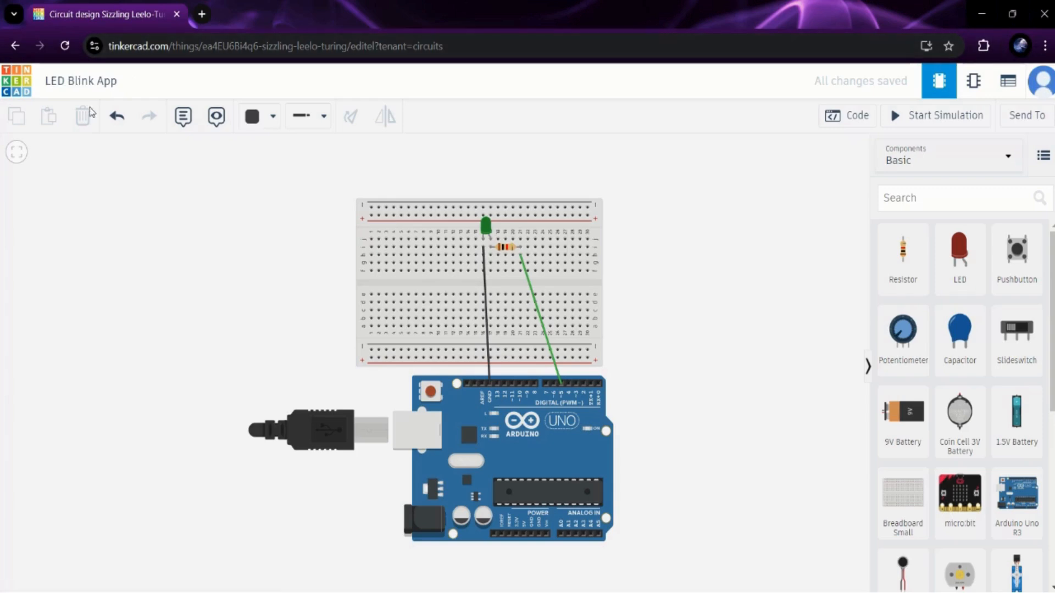
# Leave the circuit editor and go back to the dashboard of circuit designs with the LED Blink App.
pyautogui.click(16, 47)
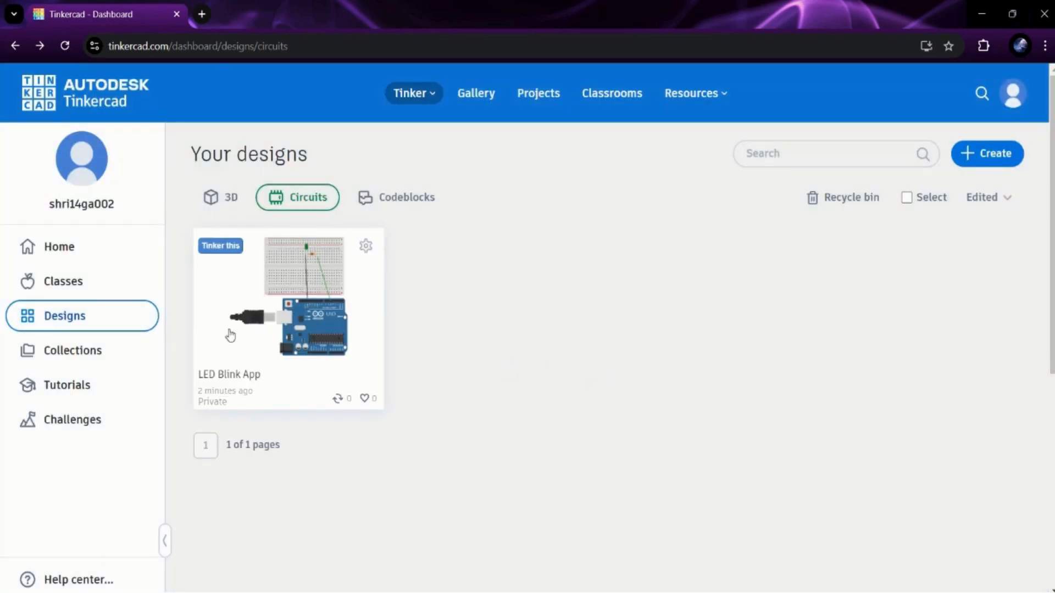
pyautogui.moveTo(370, 271)
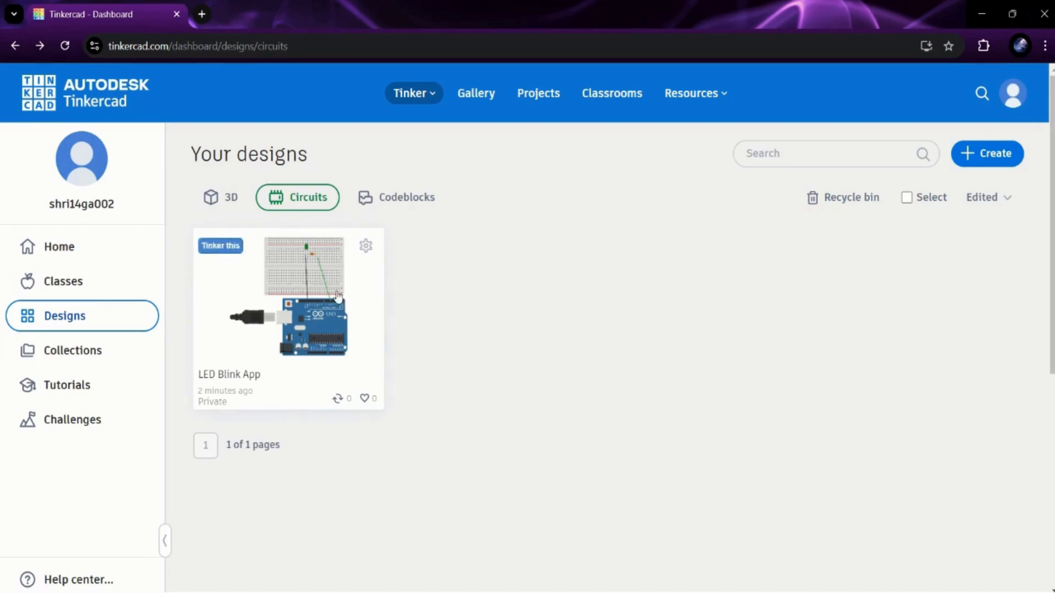